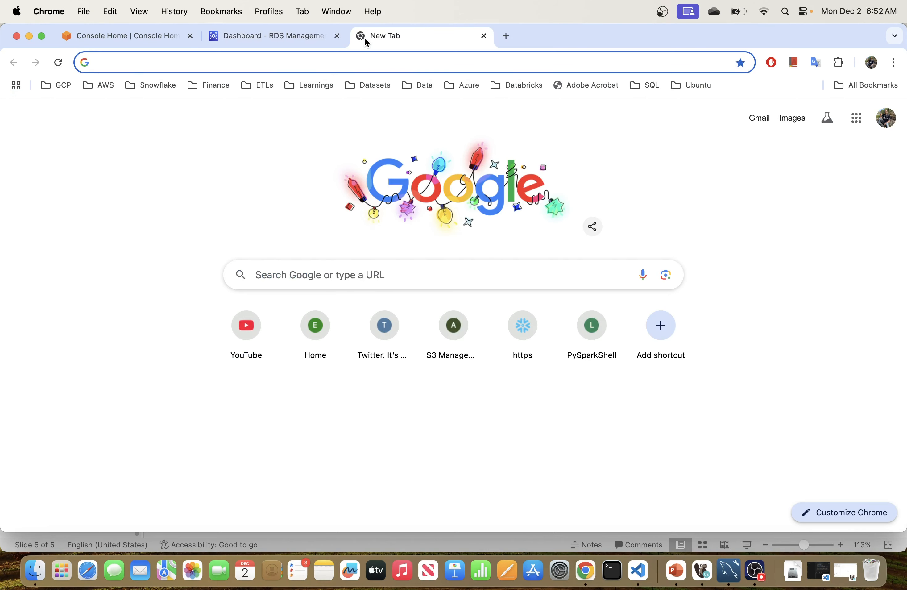
# Step: Search Google for 'aws console' and open the AWS Console - Signup result in a new tab
pyautogui.write('aws')
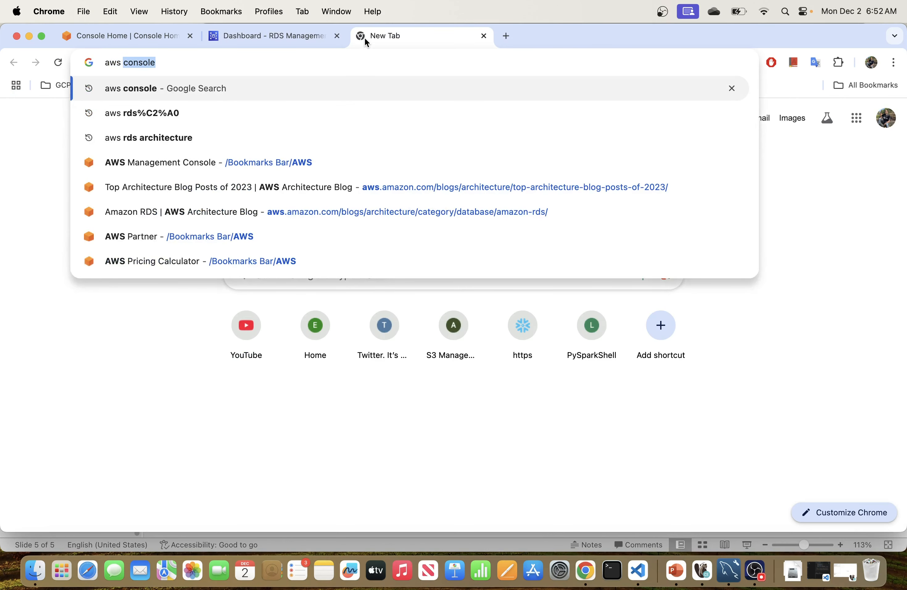
pyautogui.press('Return')
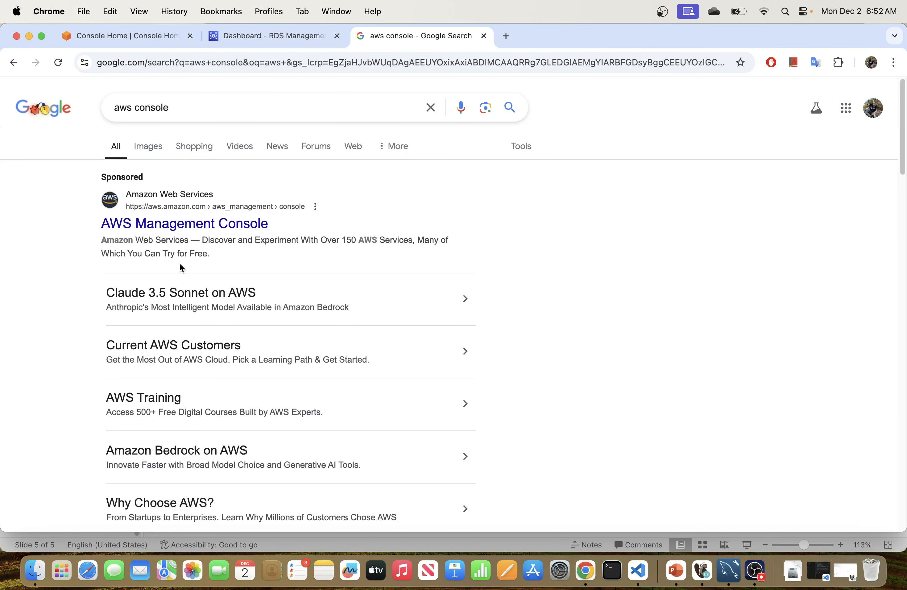
pyautogui.scroll(-10, 177, 293)
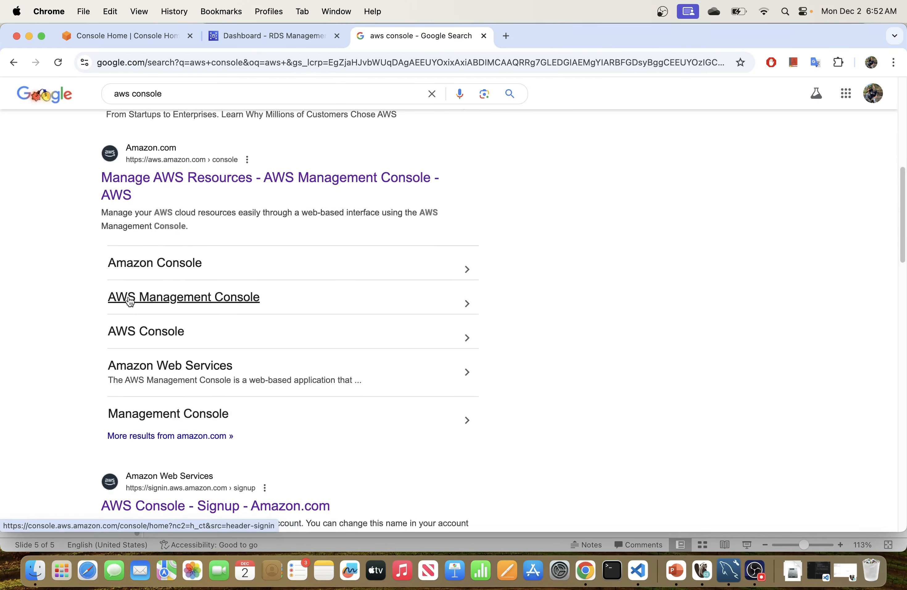
pyautogui.scroll(-3, 161, 330)
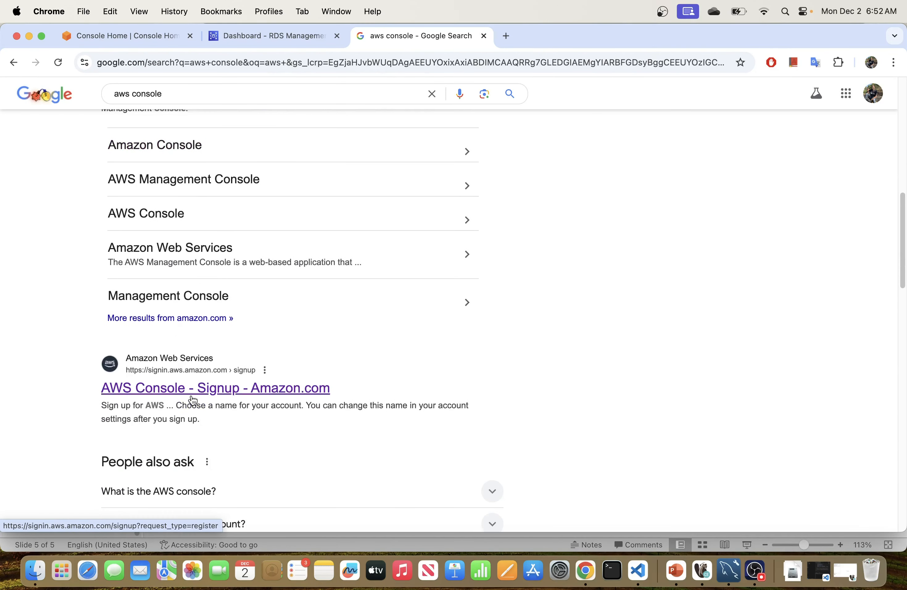
pyautogui.rightClick(176, 395)
pyautogui.click(245, 298)
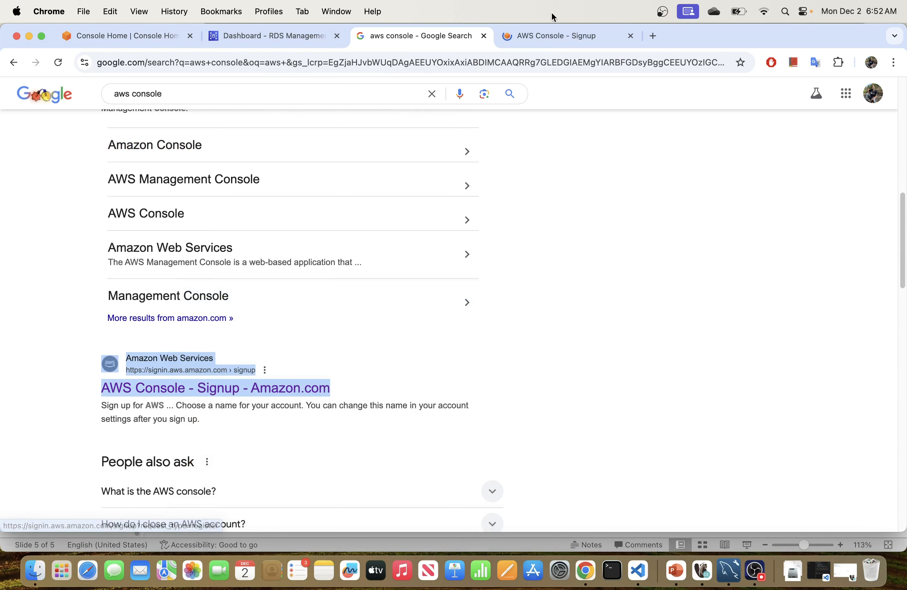
pyautogui.click(544, 34)
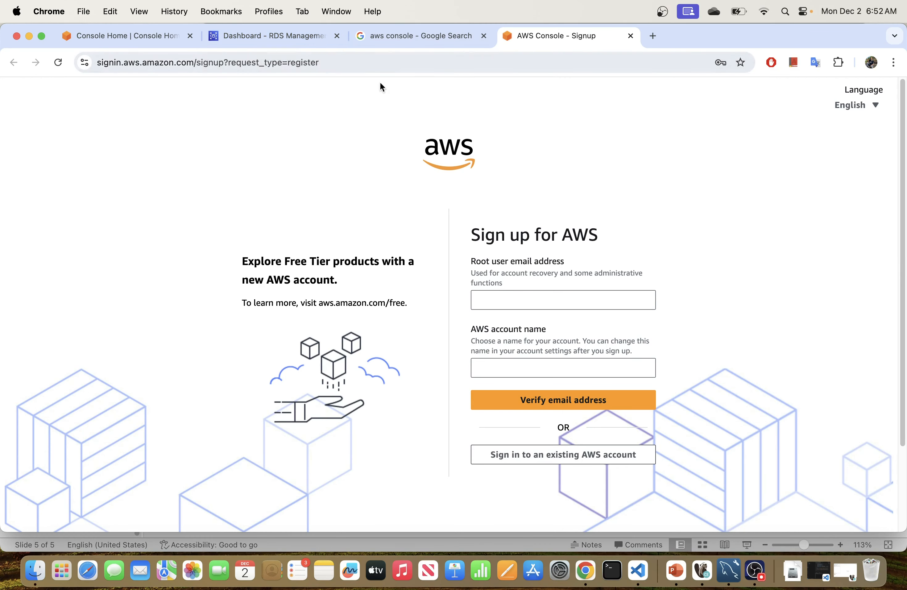
# Step: Search the AWS console for 'rds' and open the RDS service in a new browser tab
pyautogui.click(296, 37)
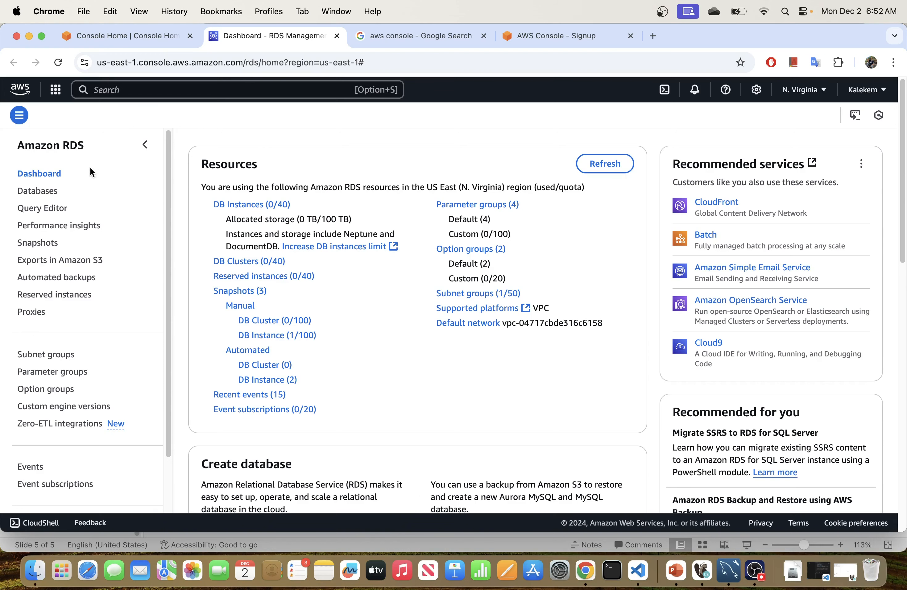
pyautogui.click(102, 89)
pyautogui.write('rd')
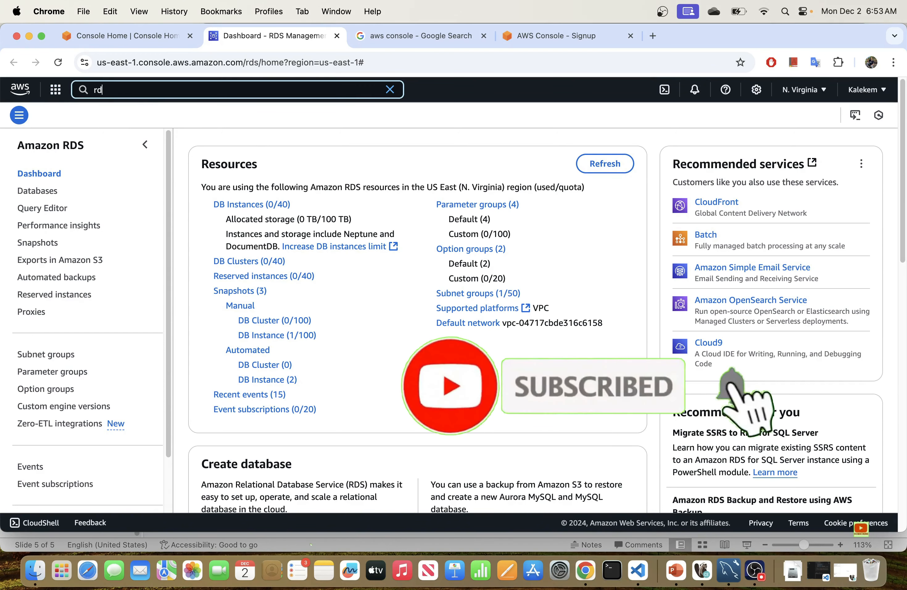
pyautogui.write('s')
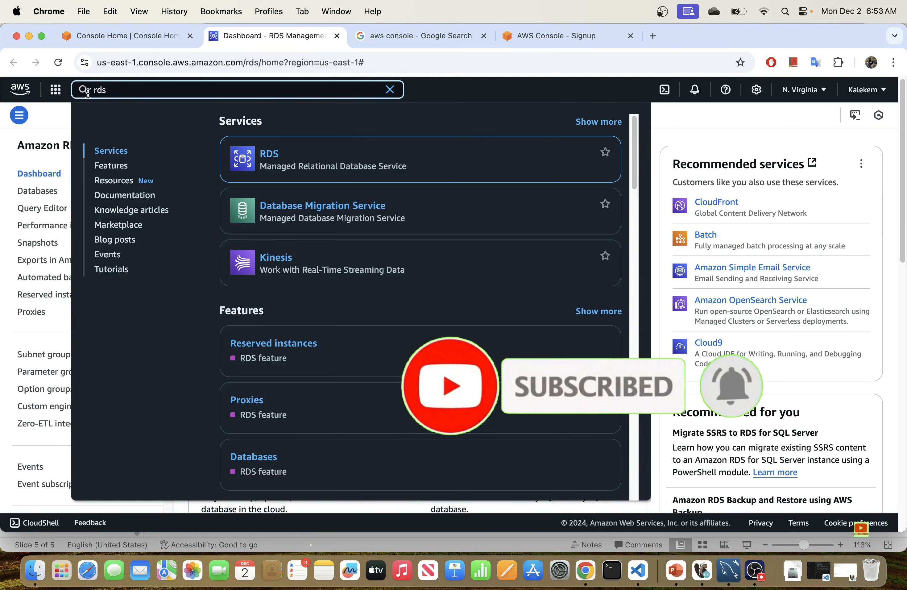
pyautogui.click(54, 93)
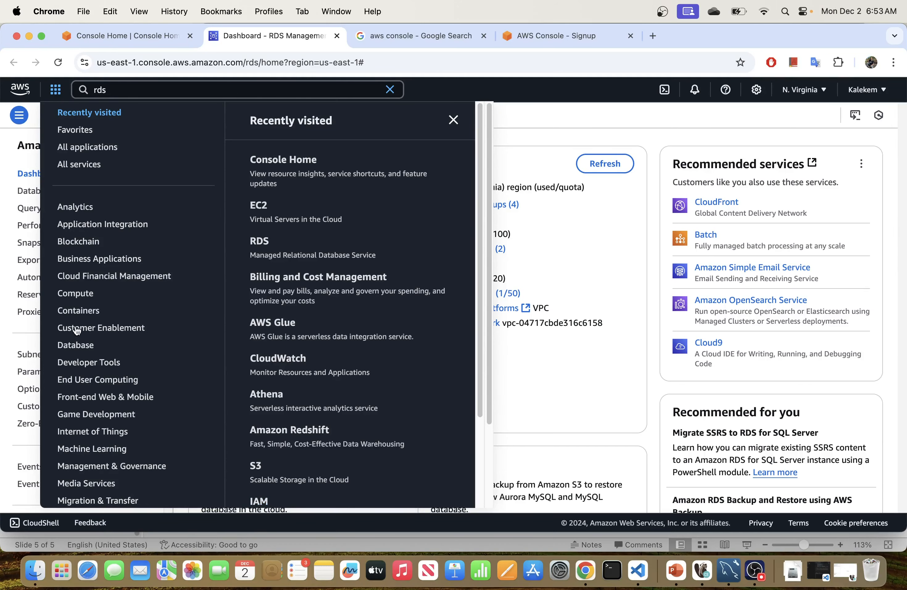
pyautogui.click(446, 89)
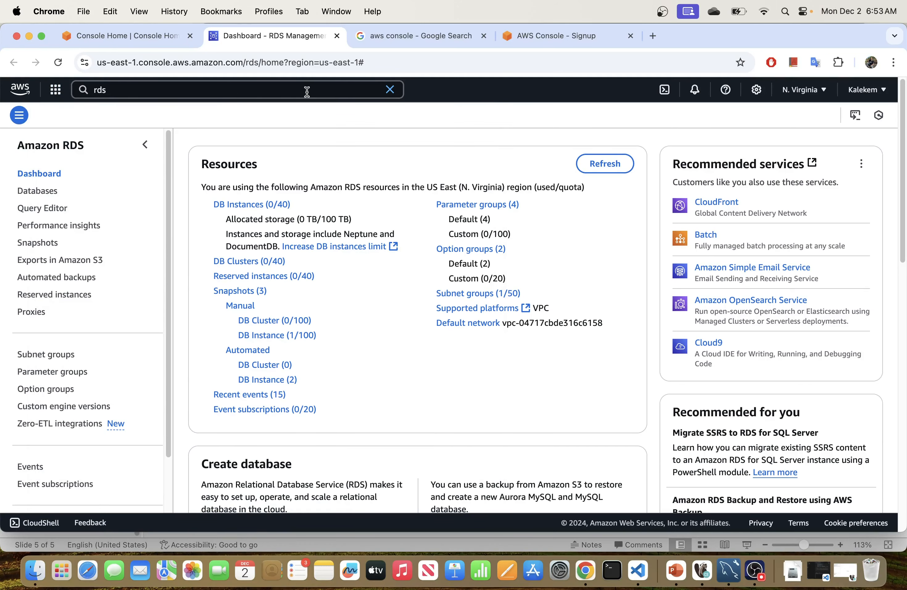
pyautogui.click(292, 89)
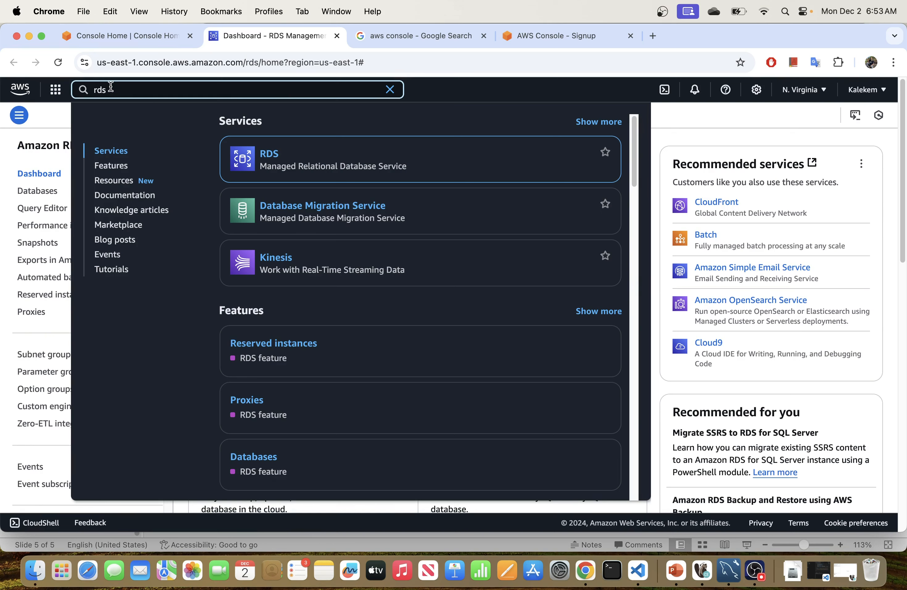
pyautogui.moveTo(270, 161)
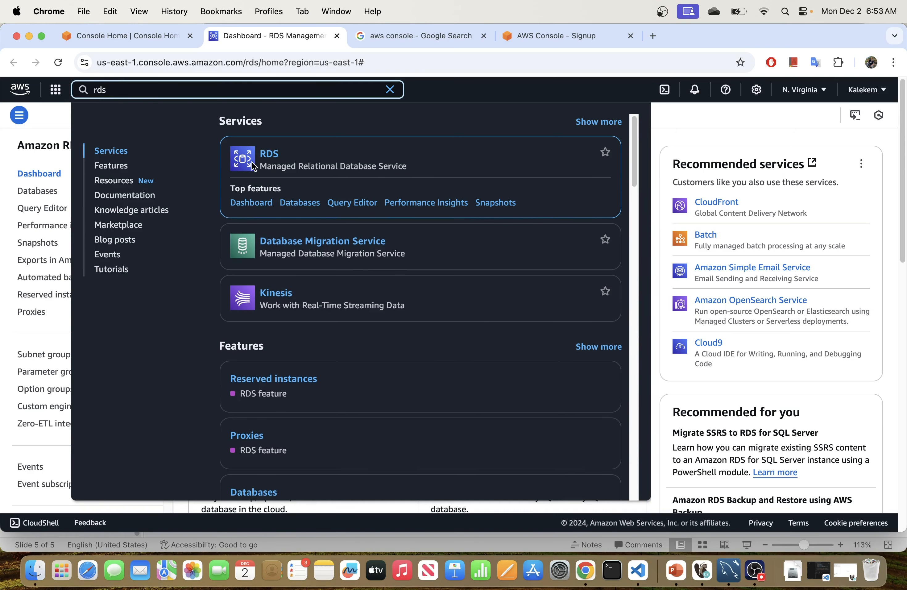
pyautogui.rightClick(267, 158)
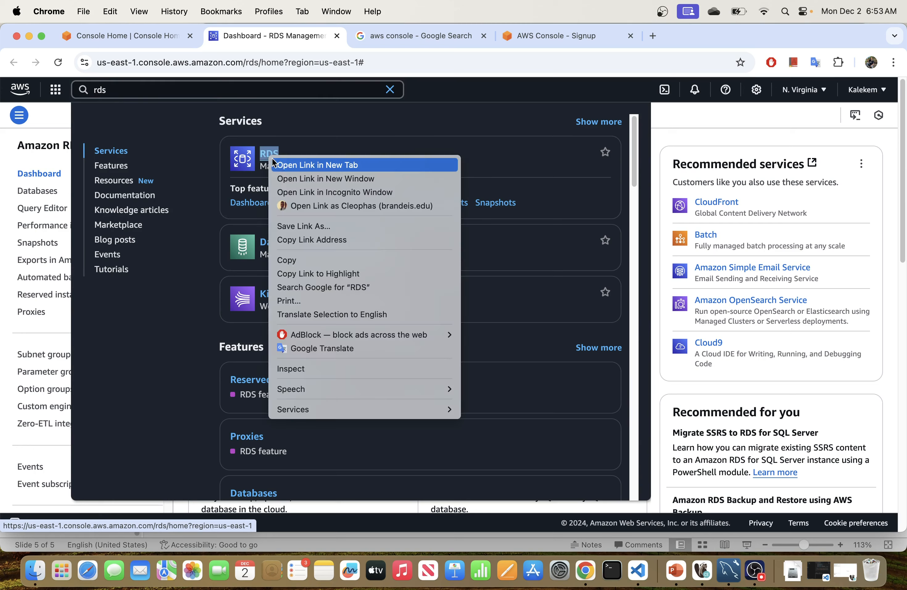
pyautogui.click(289, 164)
# Step: In the new RDS tab, check the empty Databases list, then open the Query Editor
pyautogui.click(424, 34)
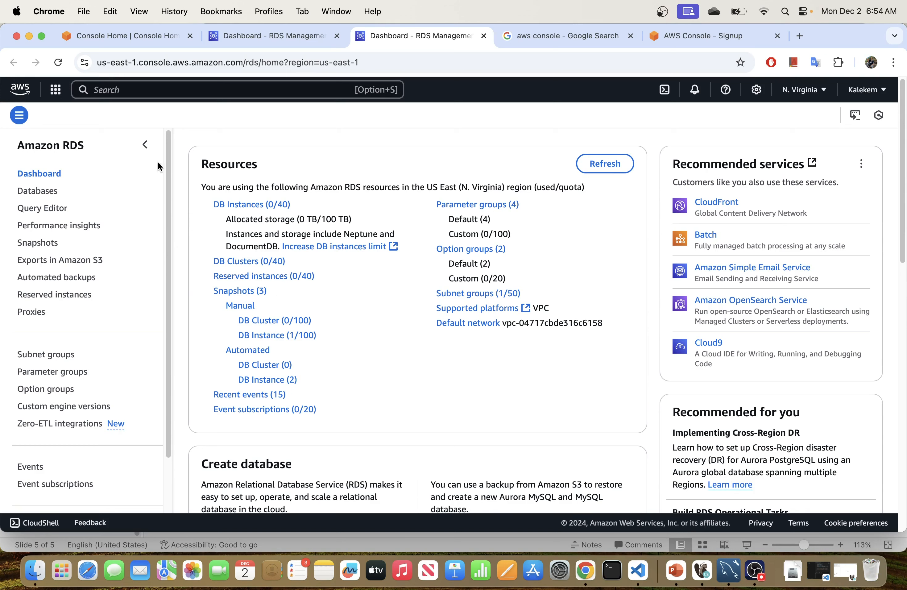
pyautogui.click(33, 197)
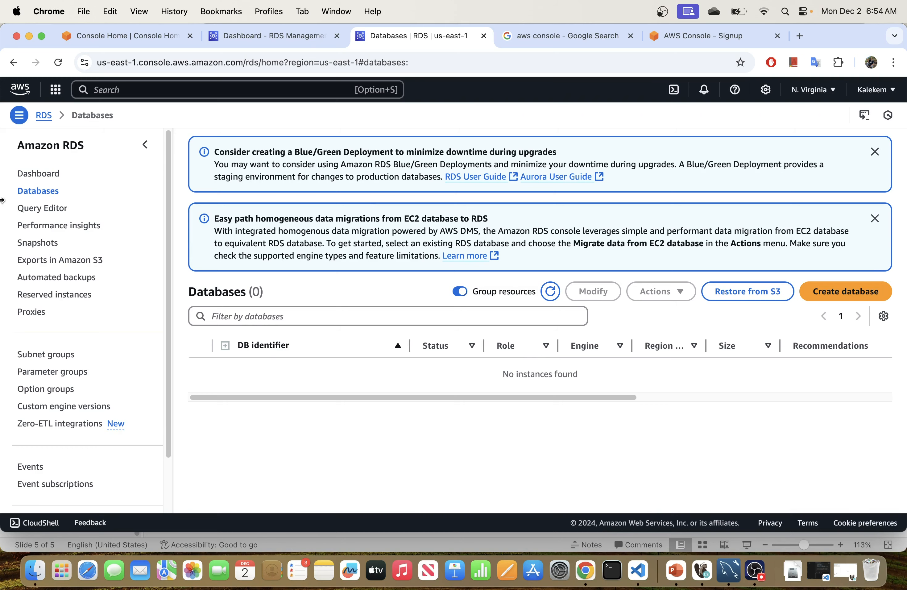
pyautogui.click(44, 210)
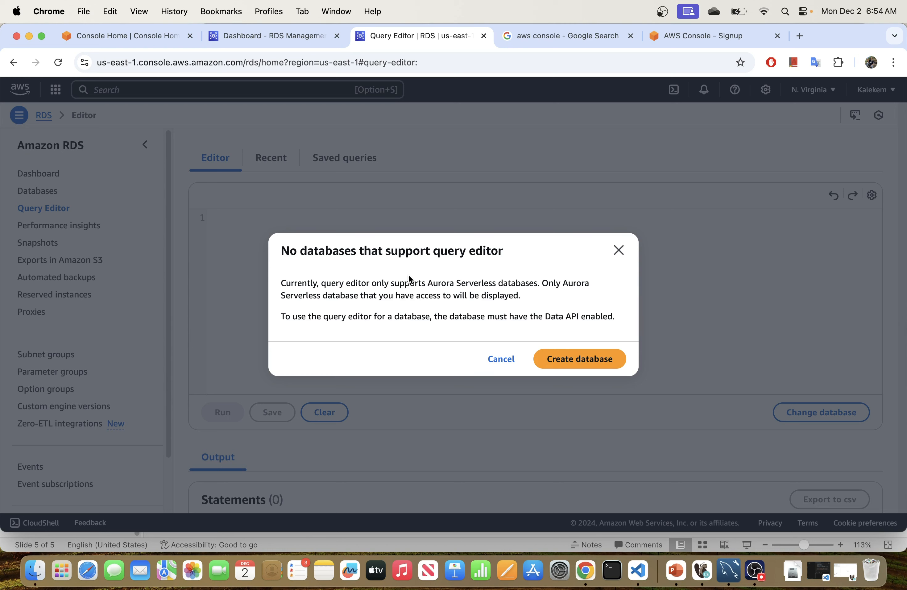
# Step: Close the 'No databases that support query editor' notice and bring the Create database panel into view
pyautogui.click(618, 251)
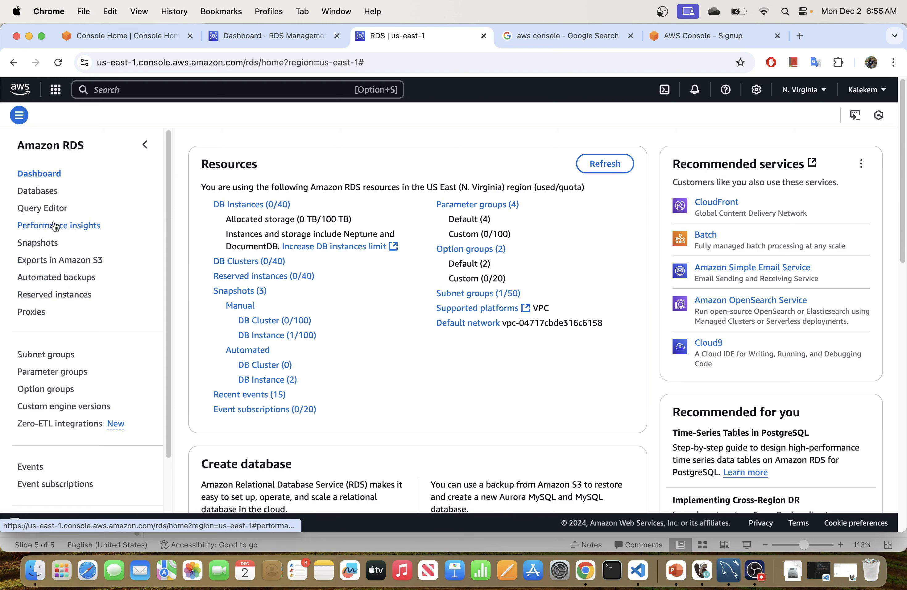
pyautogui.scroll(-7, 248, 338)
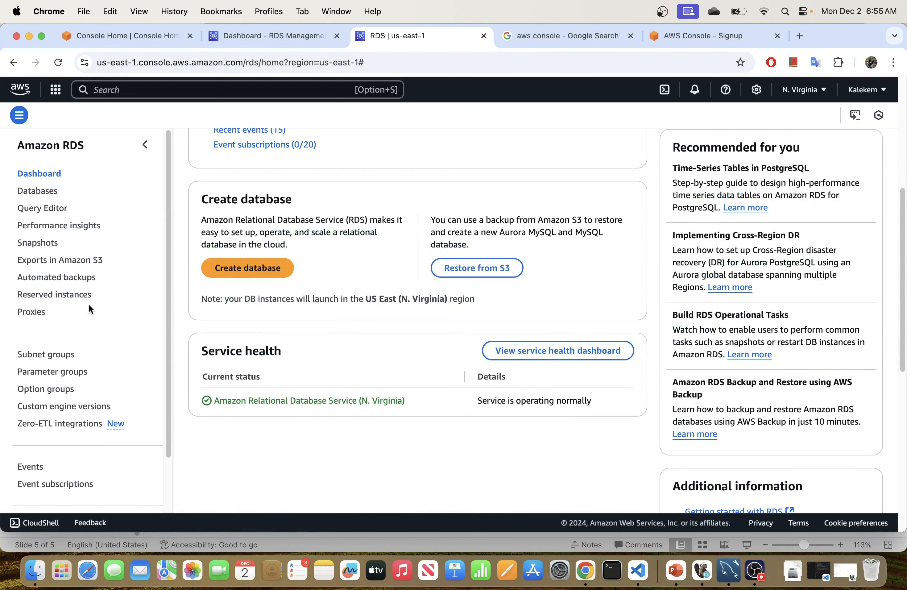
pyautogui.scroll(6, 368, 287)
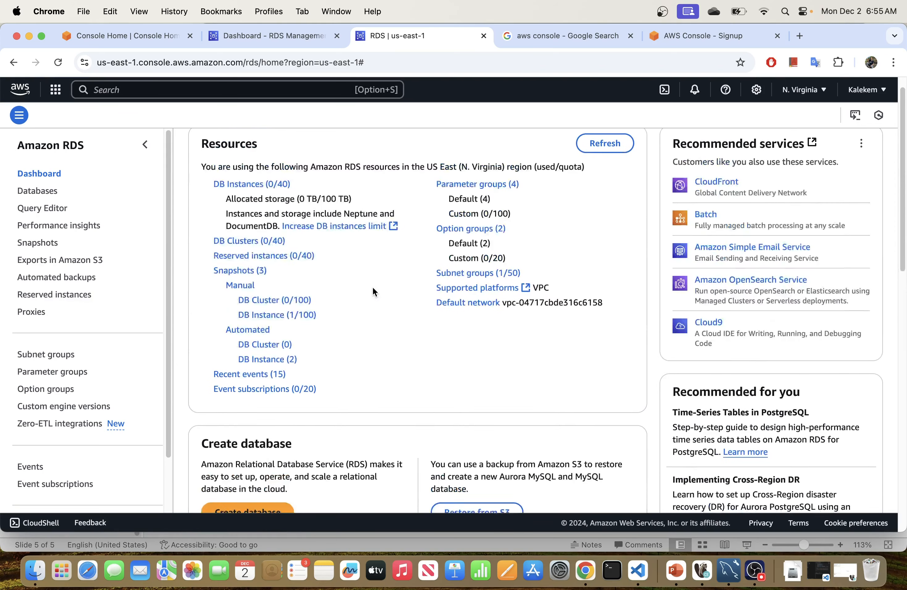
pyautogui.scroll(-4, 374, 289)
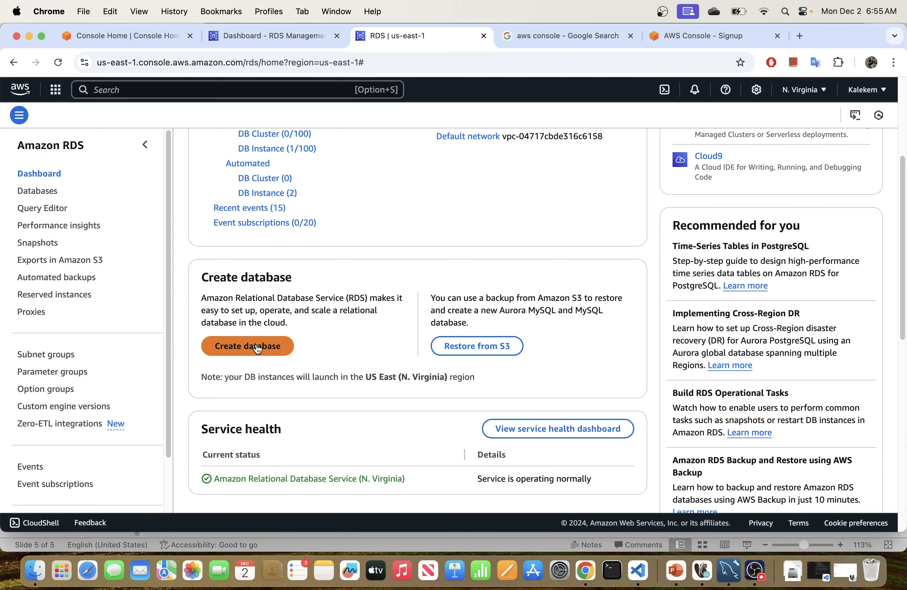
# Step: Start a new database, briefly try Easy create, then settle on Standard create to reach the engine options
pyautogui.click(247, 351)
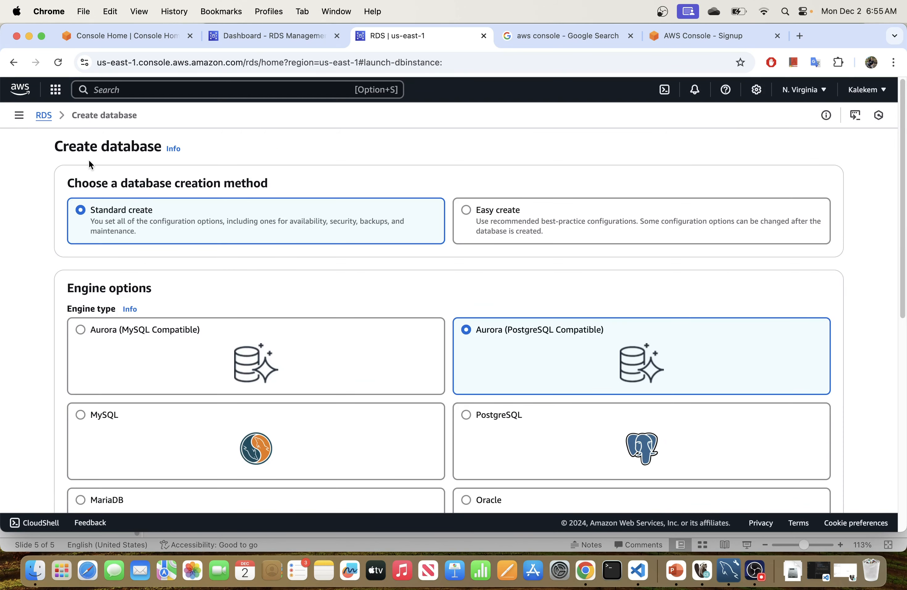
pyautogui.scroll(-3, 381, 288)
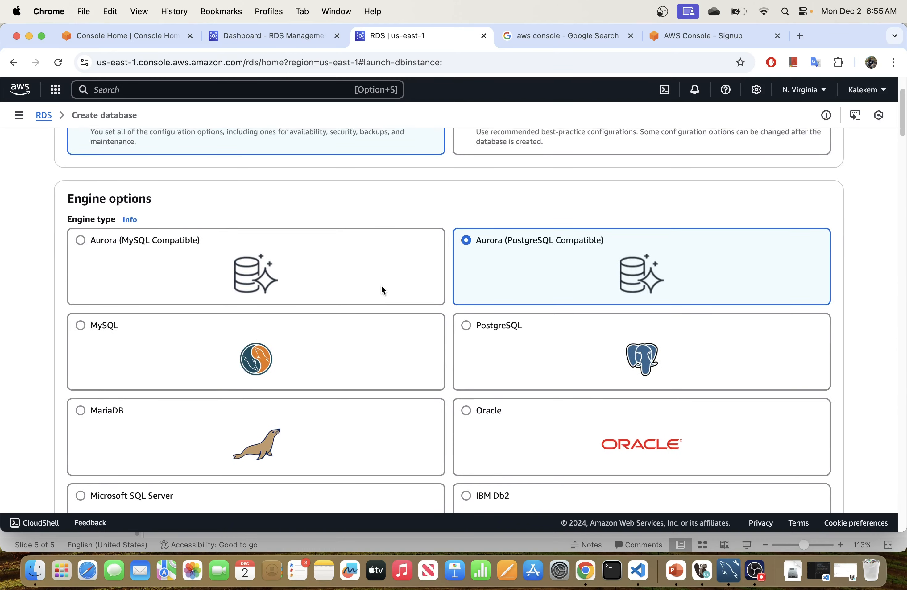
pyautogui.scroll(3, 381, 287)
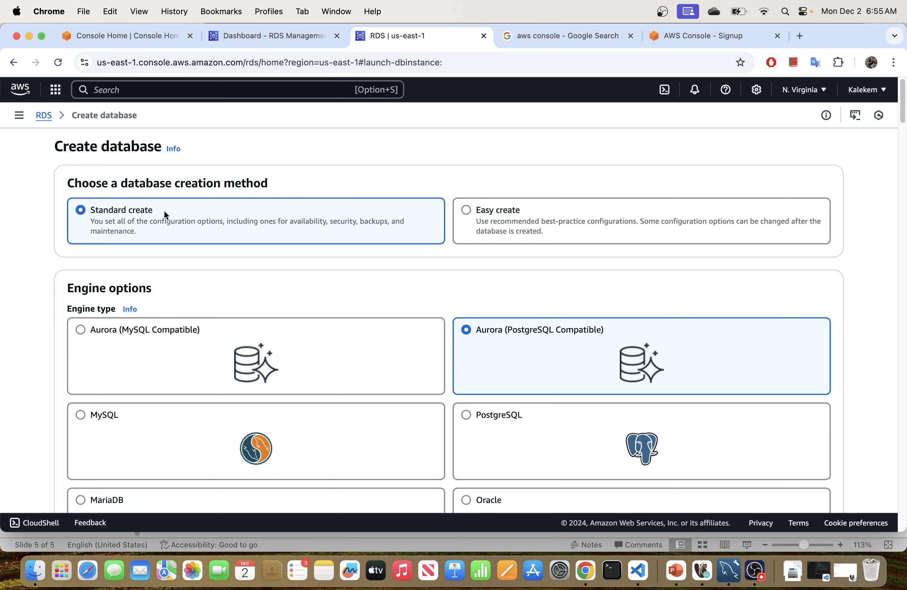
pyautogui.click(527, 222)
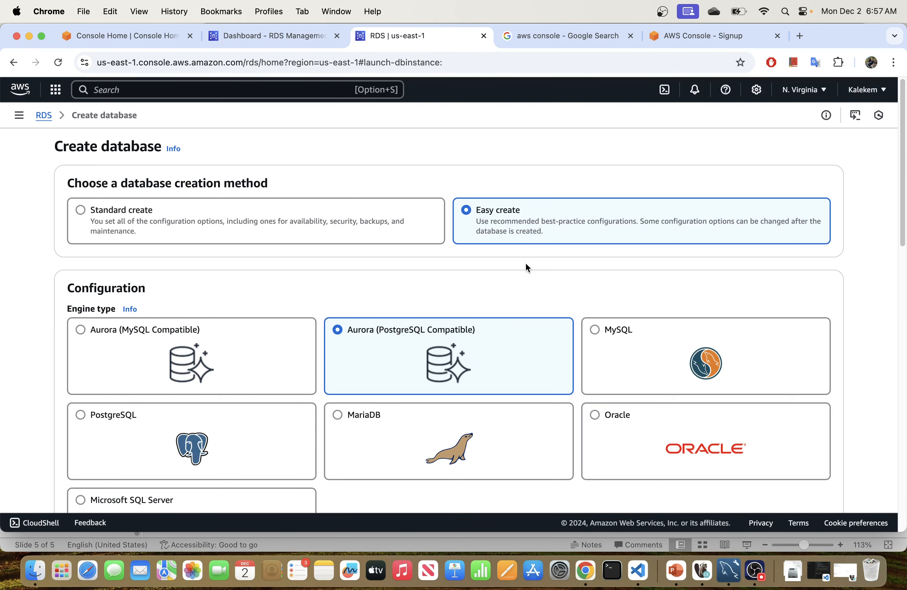
pyautogui.scroll(-20, 520, 257)
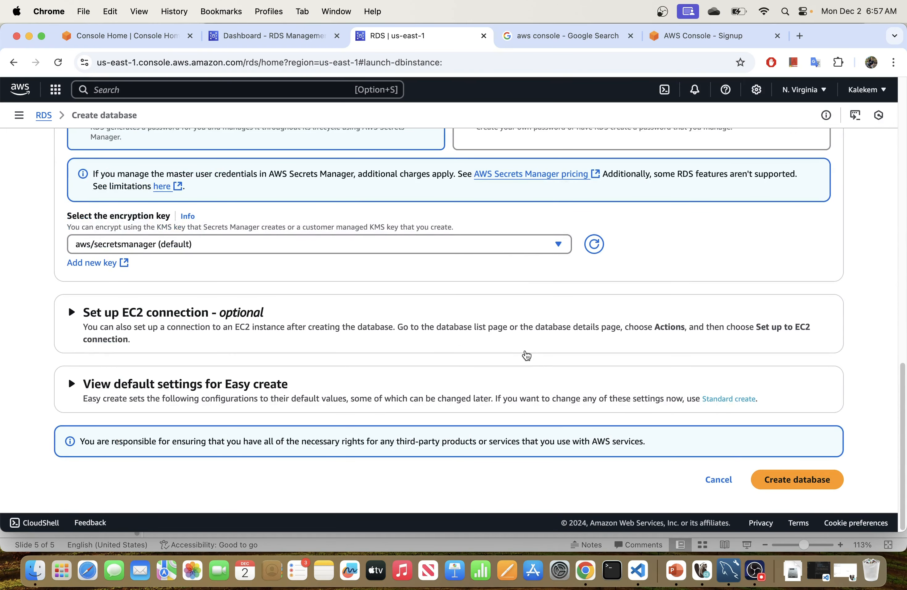
pyautogui.scroll(3, 524, 353)
pyautogui.scroll(15, 525, 353)
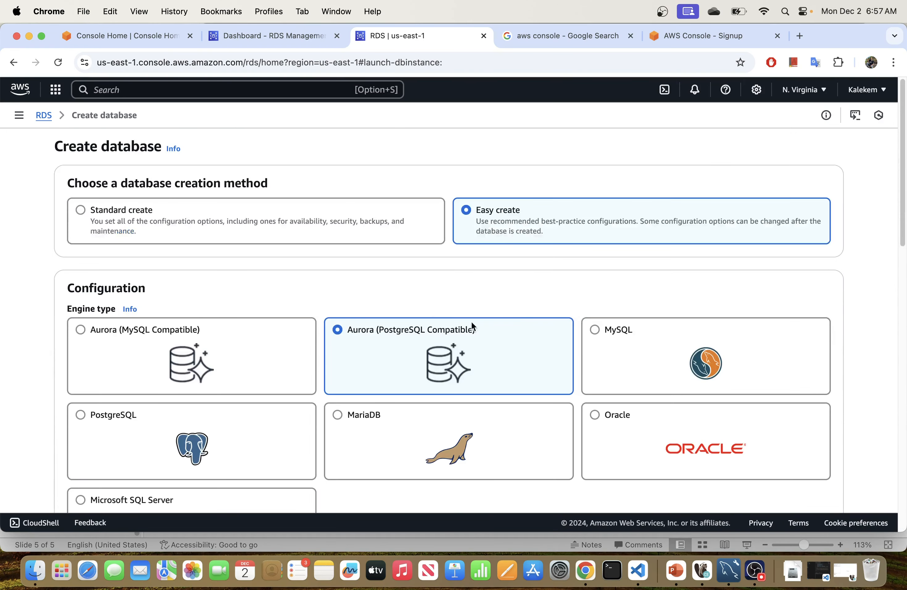
pyautogui.click(115, 212)
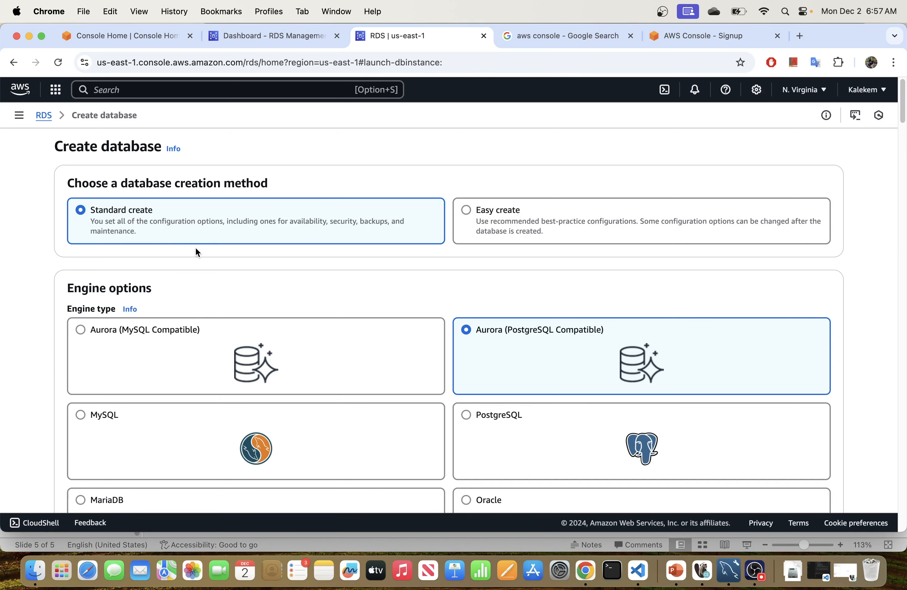
pyautogui.scroll(-3, 210, 343)
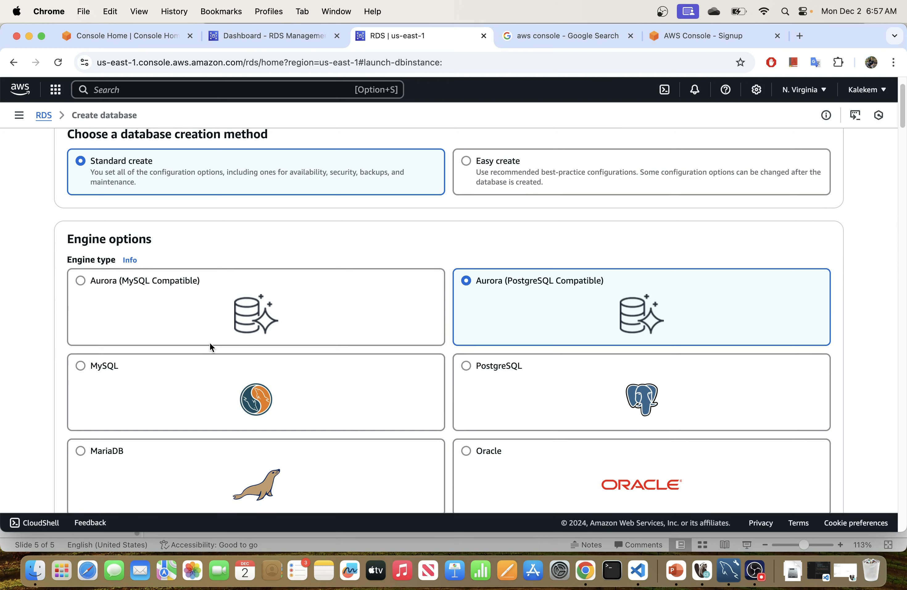
pyautogui.scroll(-2, 181, 399)
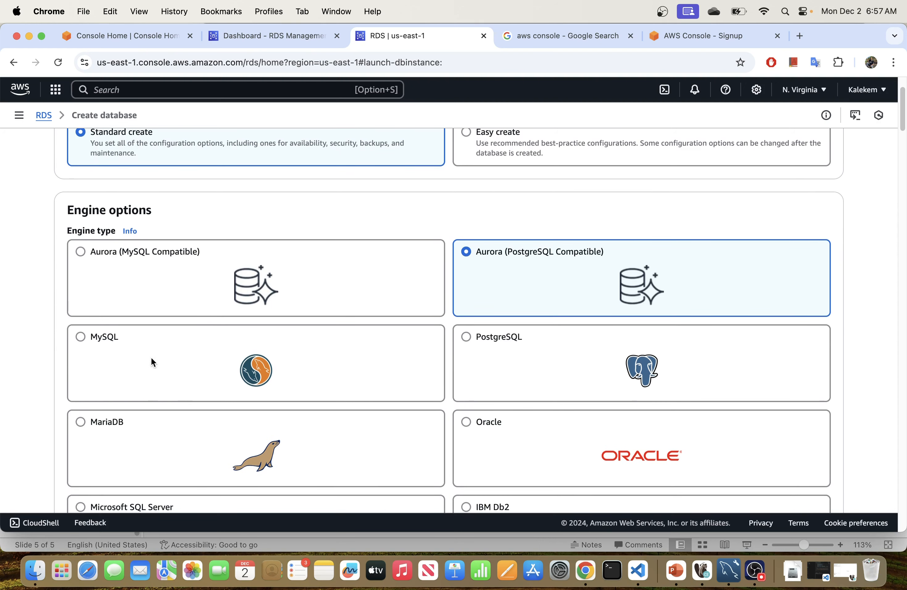
# Step: Choose MySQL as the engine with MySQL Community edition and review the available engine versions
pyautogui.click(146, 356)
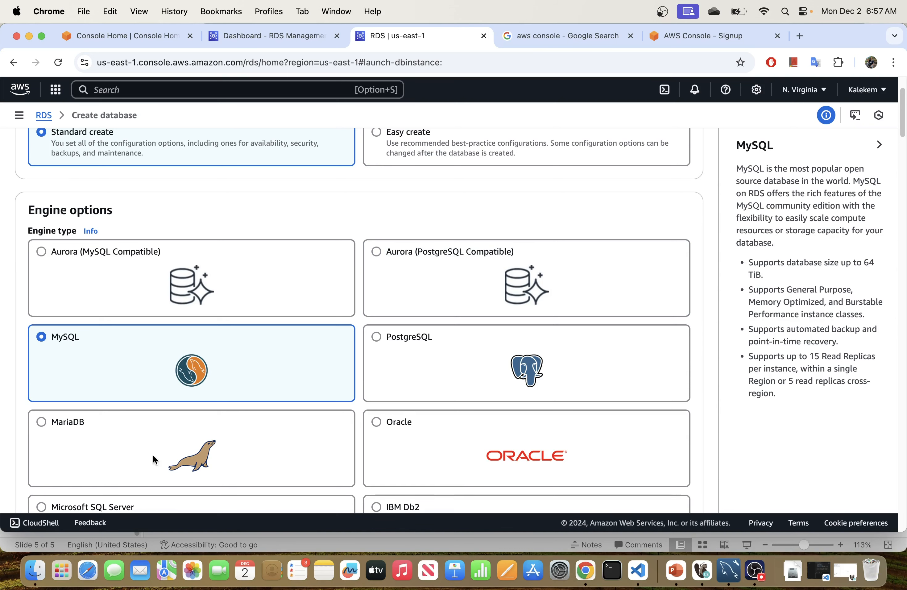
pyautogui.scroll(-3, 147, 446)
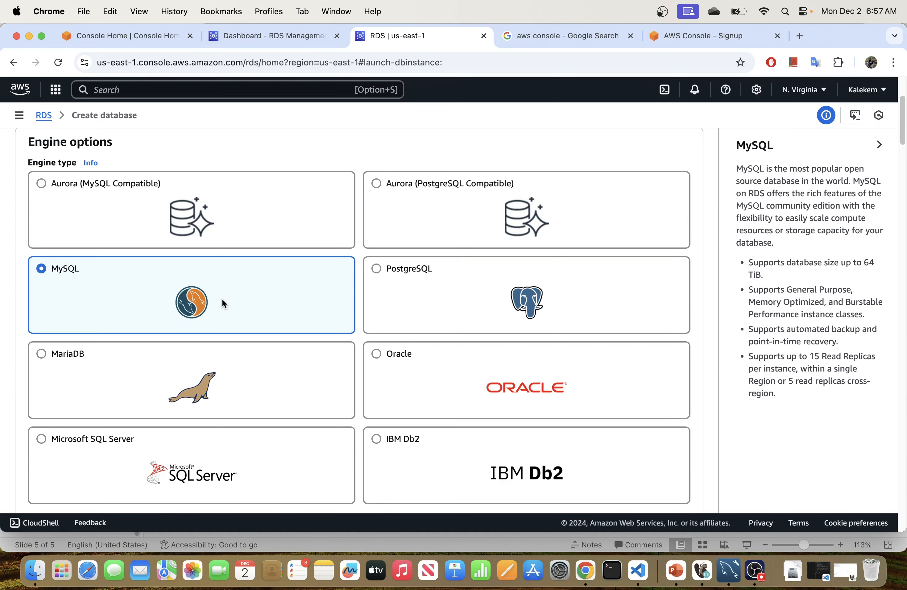
pyautogui.scroll(-8, 222, 298)
pyautogui.scroll(1, 223, 298)
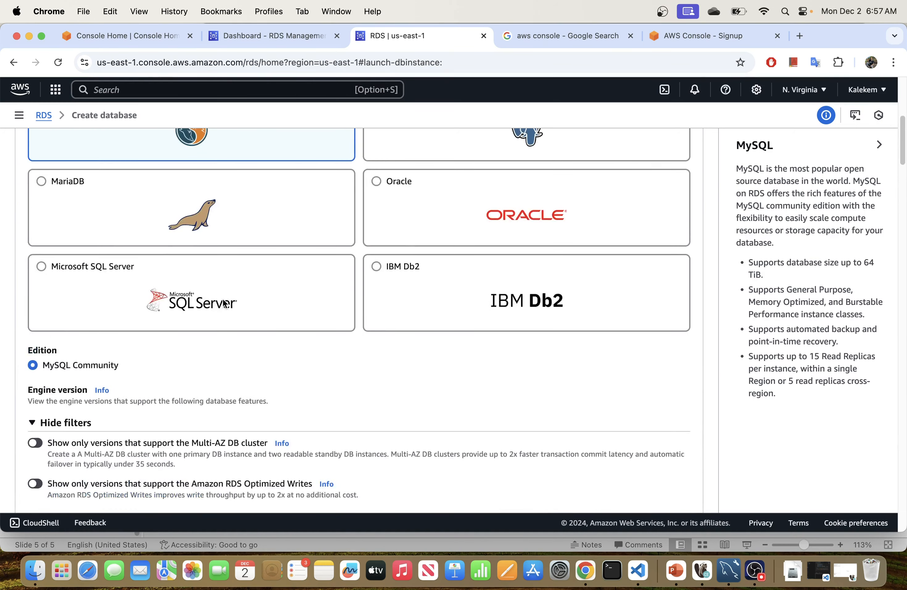
pyautogui.scroll(-1, 223, 298)
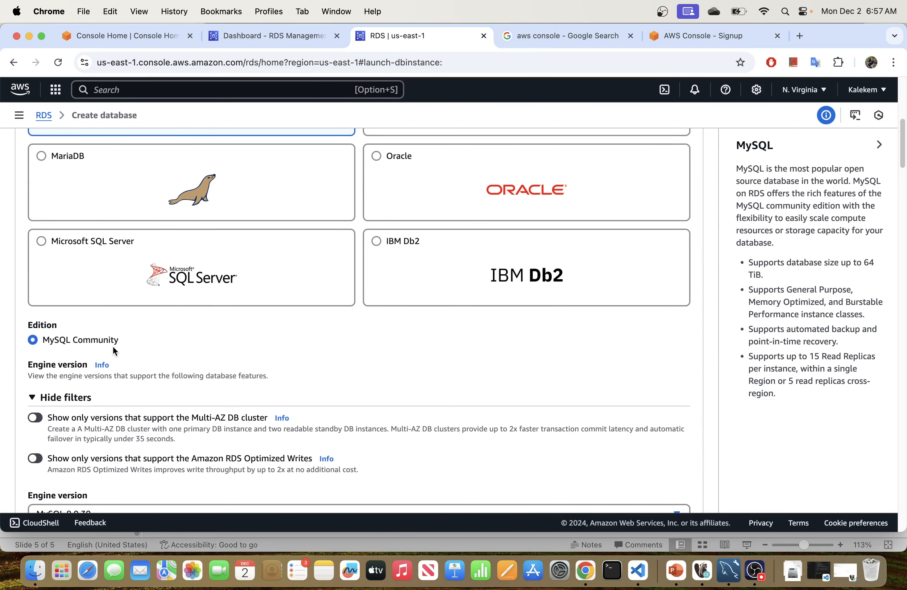
pyautogui.scroll(-3, 172, 367)
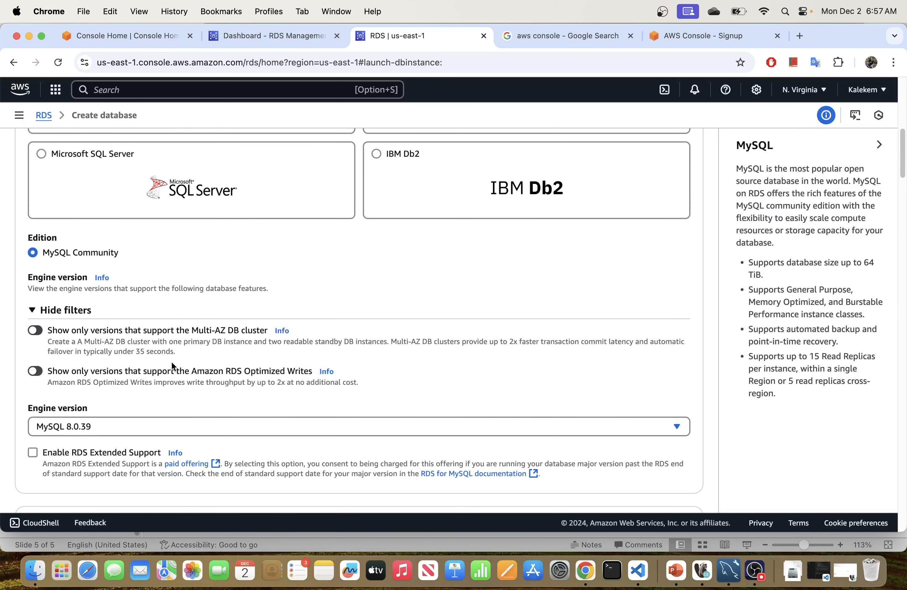
pyautogui.scroll(-1, 171, 362)
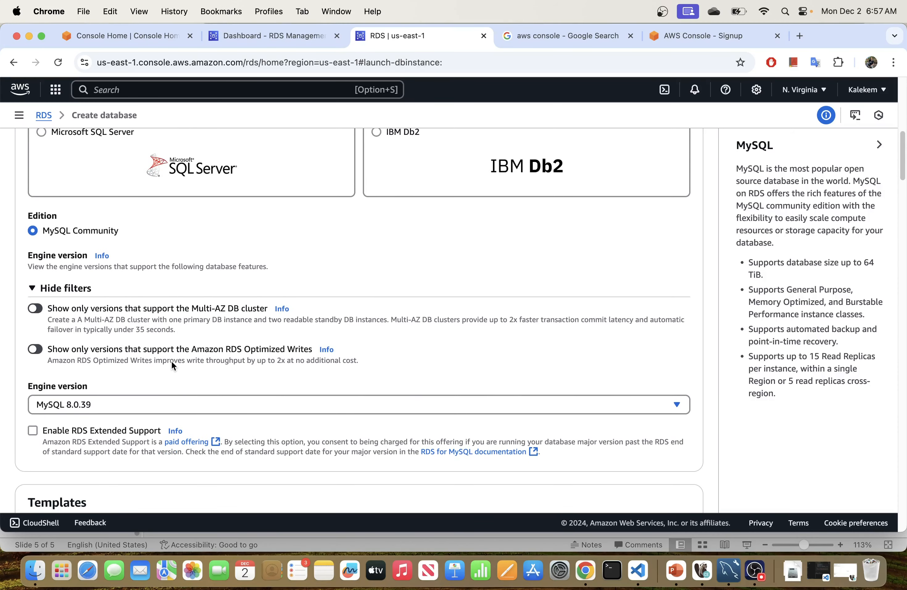
pyautogui.click(133, 404)
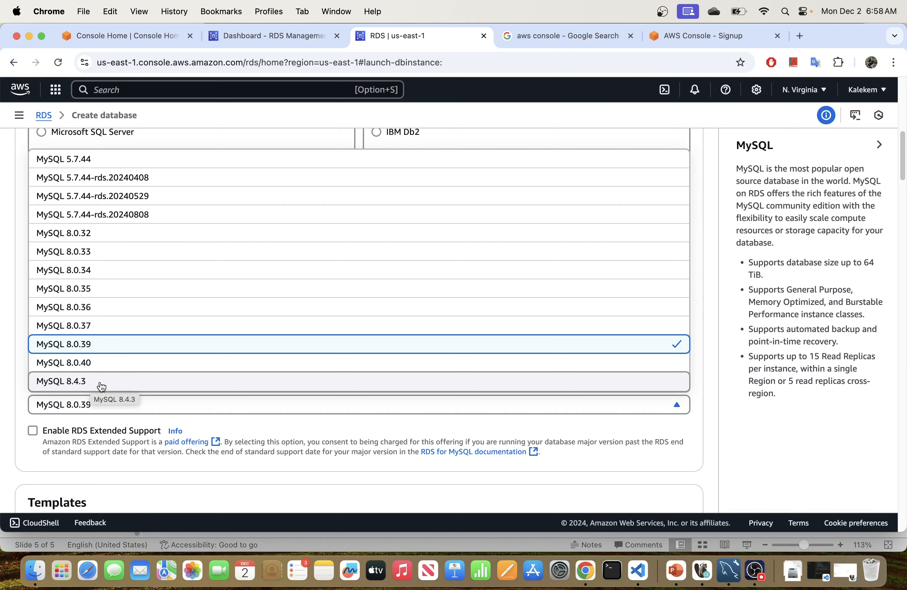
# Step: Pick MySQL 8.4.3 as the engine version
pyautogui.click(111, 383)
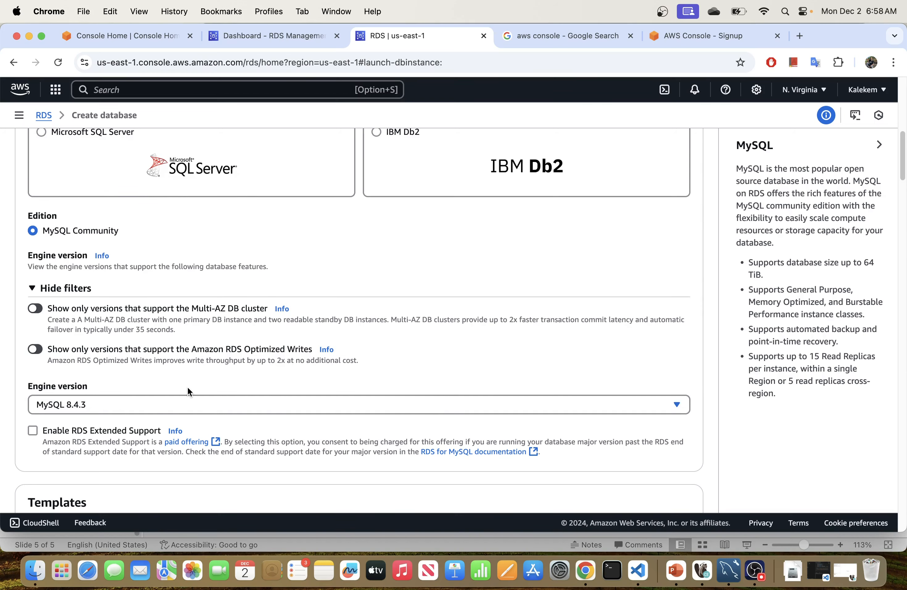
pyautogui.scroll(-5, 187, 387)
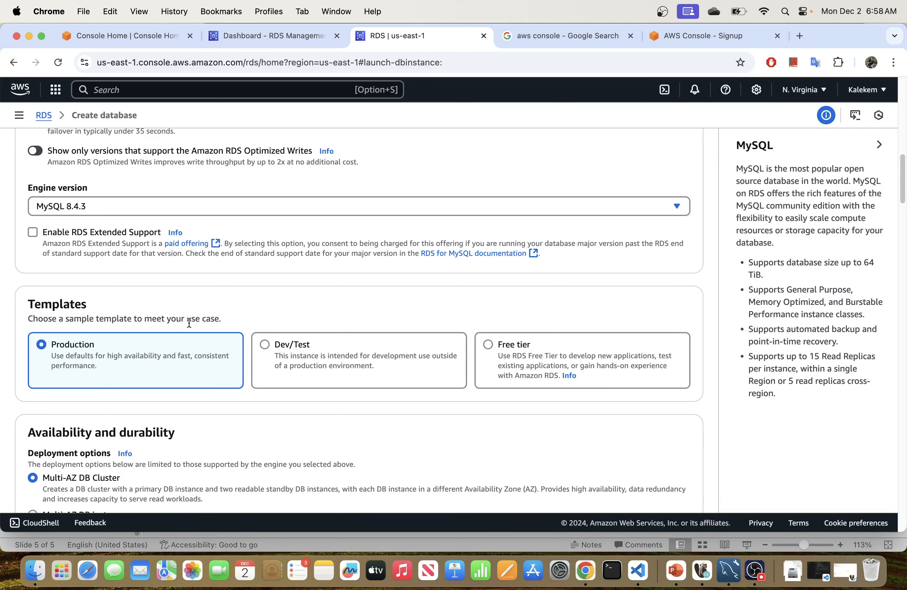
pyautogui.scroll(-1, 143, 299)
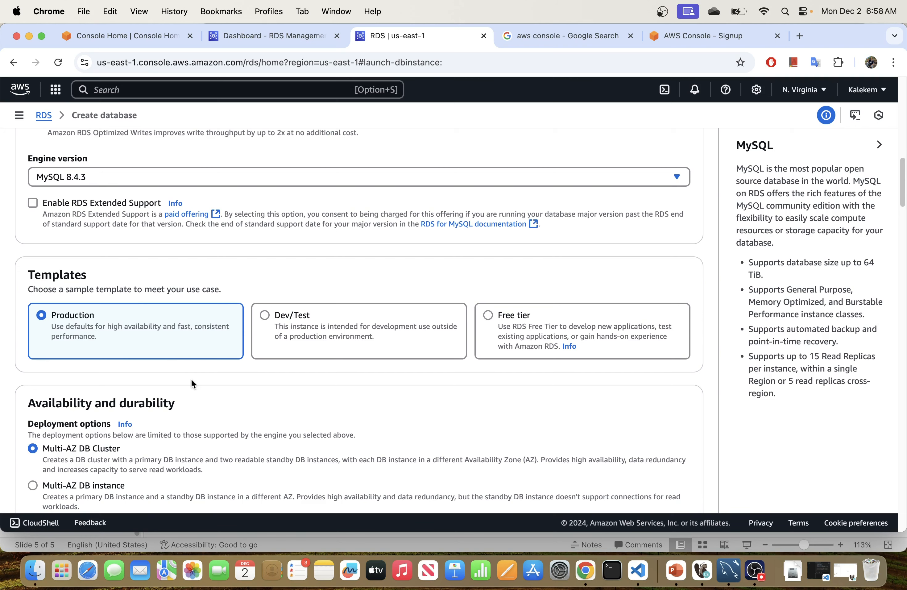
pyautogui.scroll(-3, 191, 378)
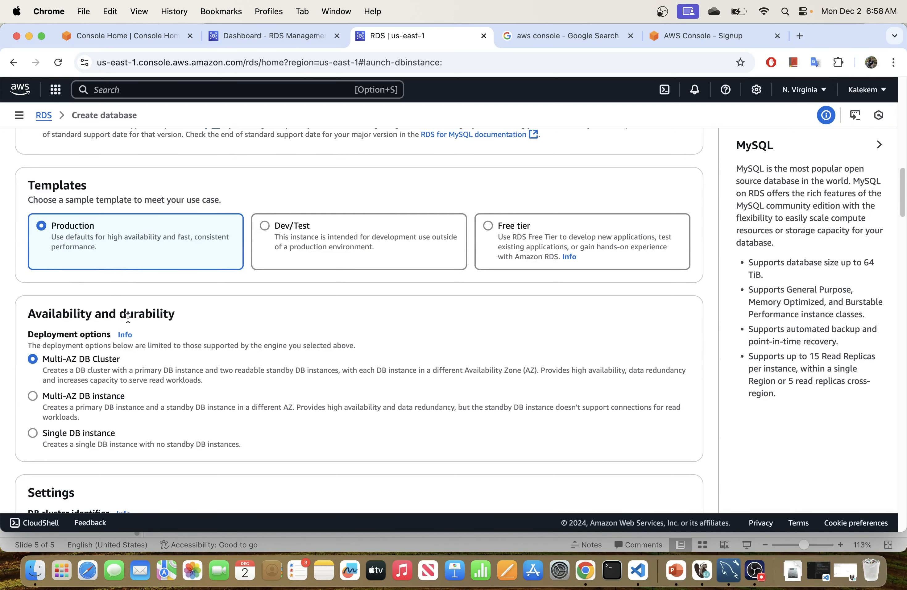
pyautogui.scroll(-1, 146, 371)
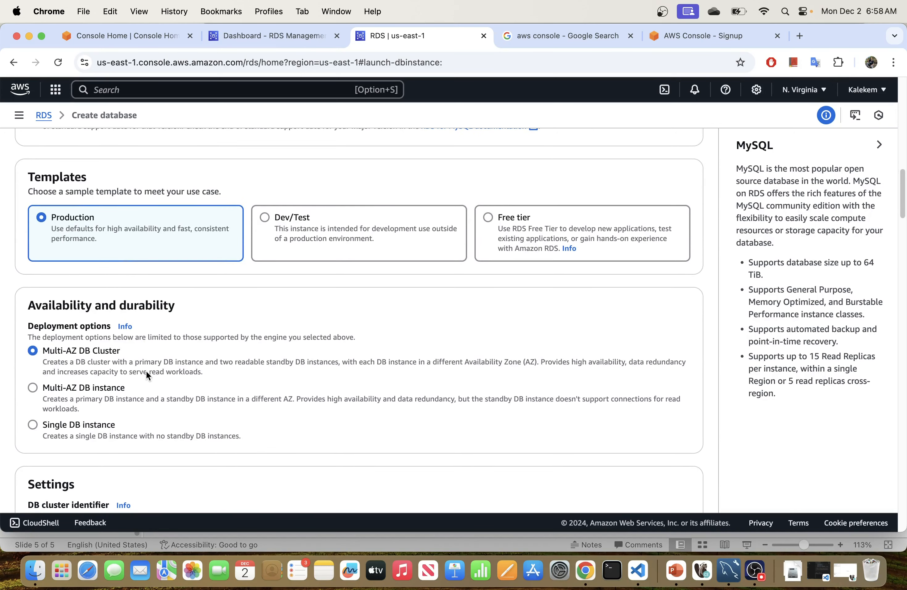
pyautogui.scroll(-2, 121, 370)
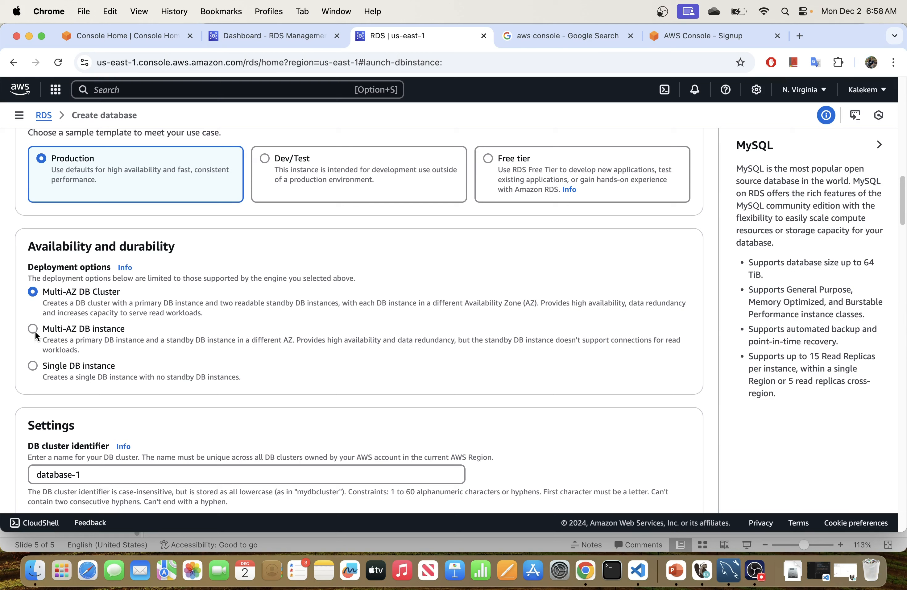
# Step: Cycle through the Multi-AZ deployment options, ending on a single DB instance
pyautogui.click(78, 332)
pyautogui.click(61, 299)
pyautogui.click(49, 335)
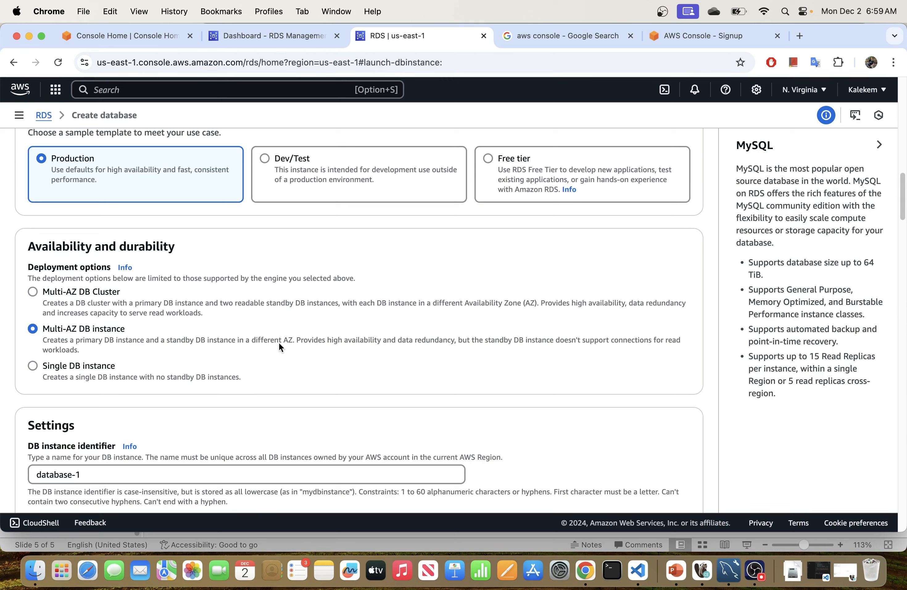
pyautogui.click(33, 366)
# Step: Switch the template from Dev/Test to Free tier
pyautogui.click(321, 176)
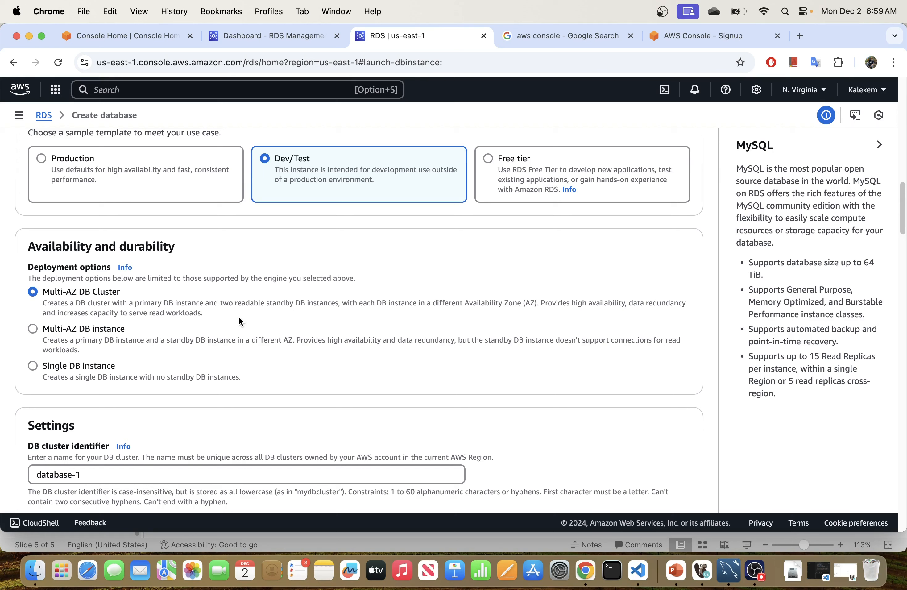
pyautogui.click(491, 167)
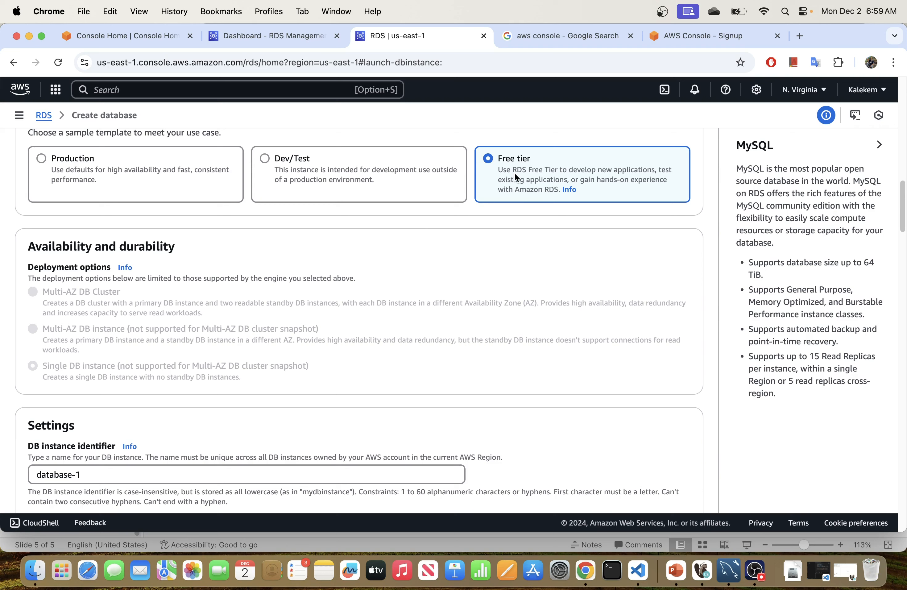
pyautogui.scroll(-5, 301, 295)
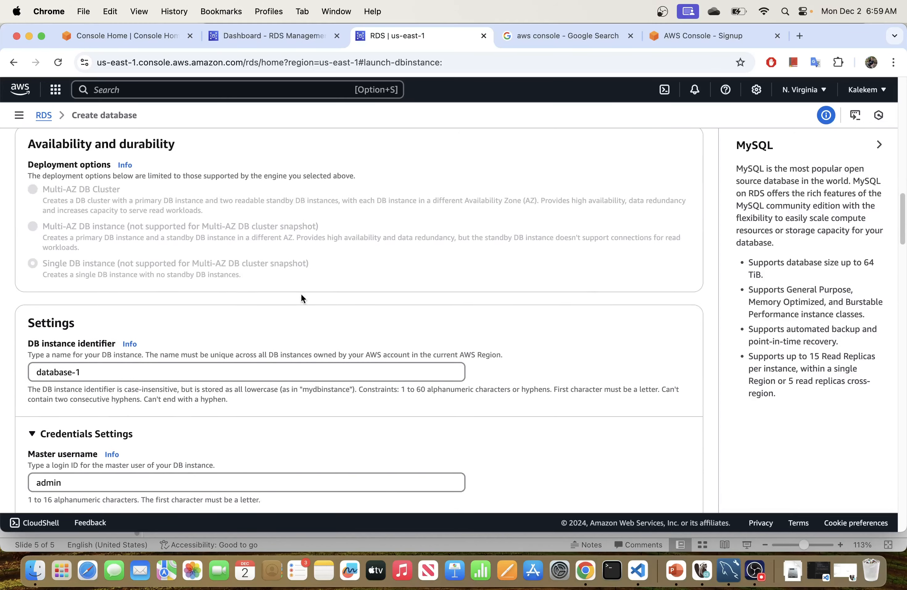
# Step: Replace the DB instance identifier database-1 with ck-data-tech
pyautogui.scroll(-2, 89, 337)
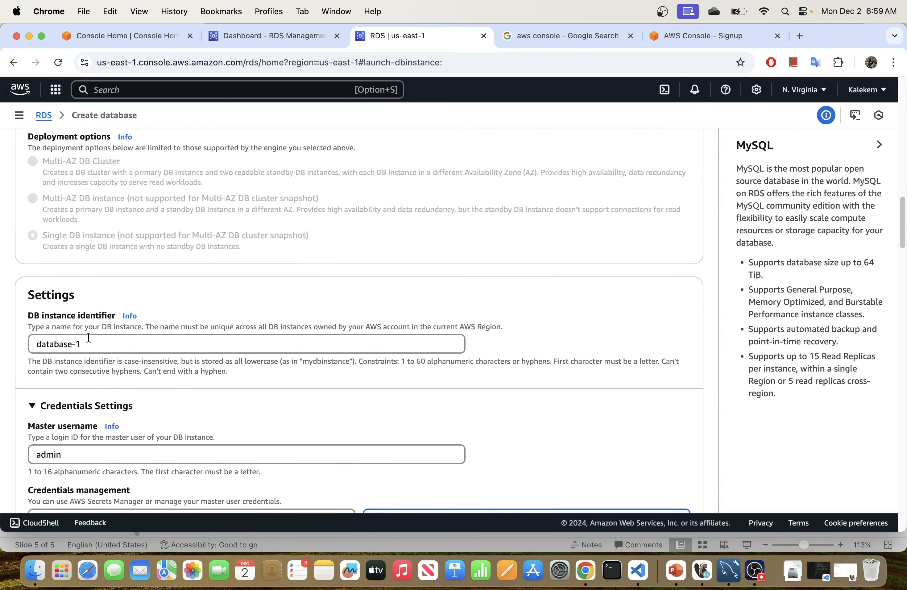
pyautogui.moveTo(114, 332); pyautogui.dragTo(11, 335)
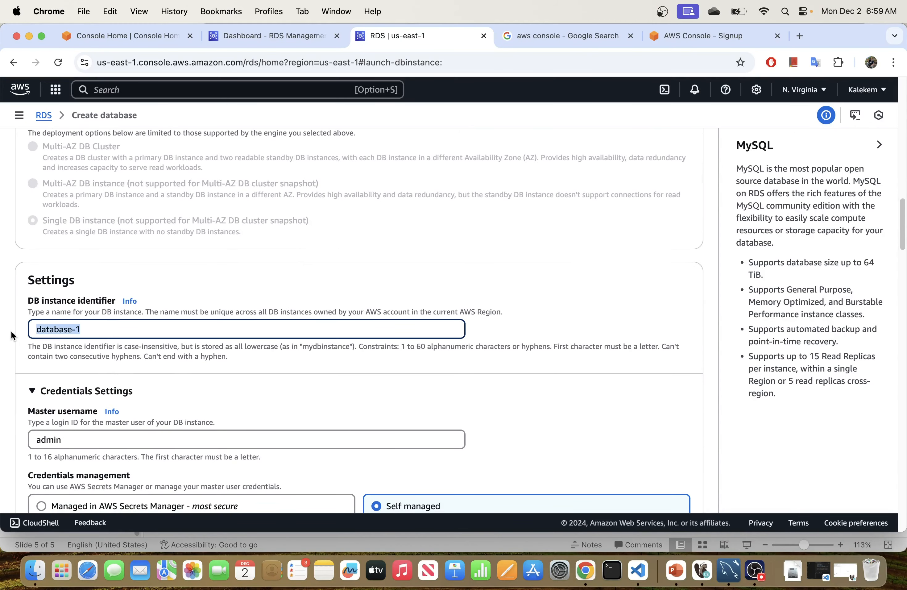
pyautogui.write('ck')
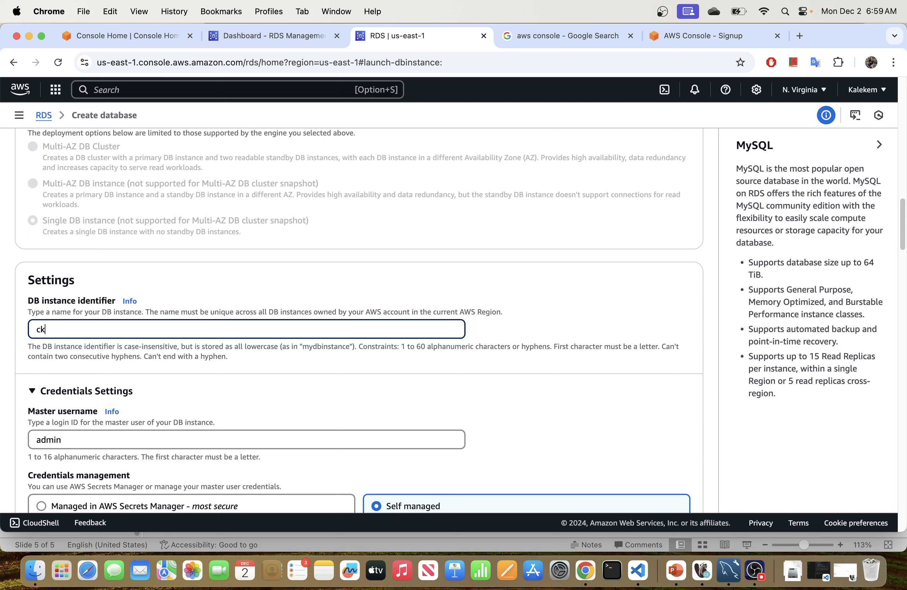
pyautogui.write('-data-tech')
# Step: Keep admin as the master username, dismissing Chrome's saved-password suggestions
pyautogui.scroll(1, 171, 359)
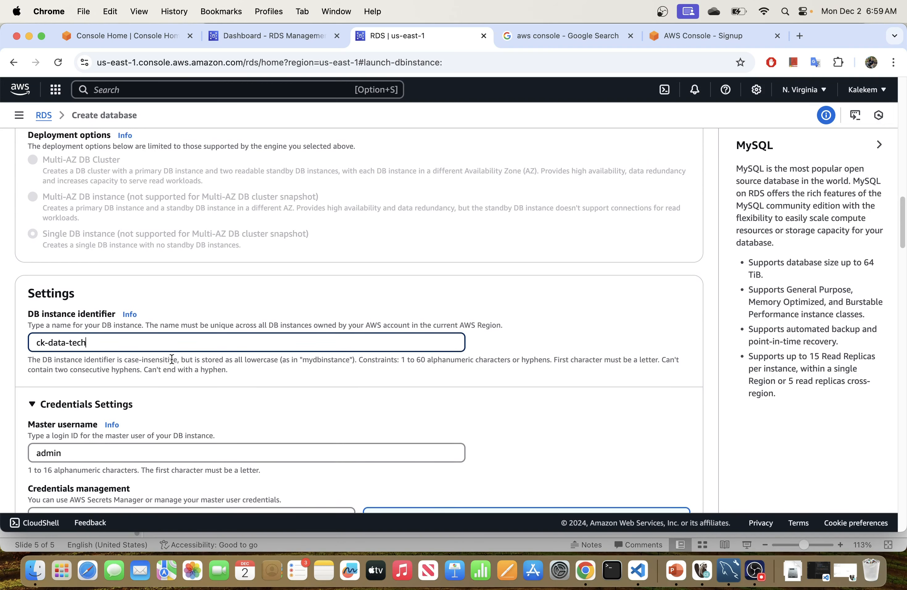
pyautogui.scroll(-5, 171, 359)
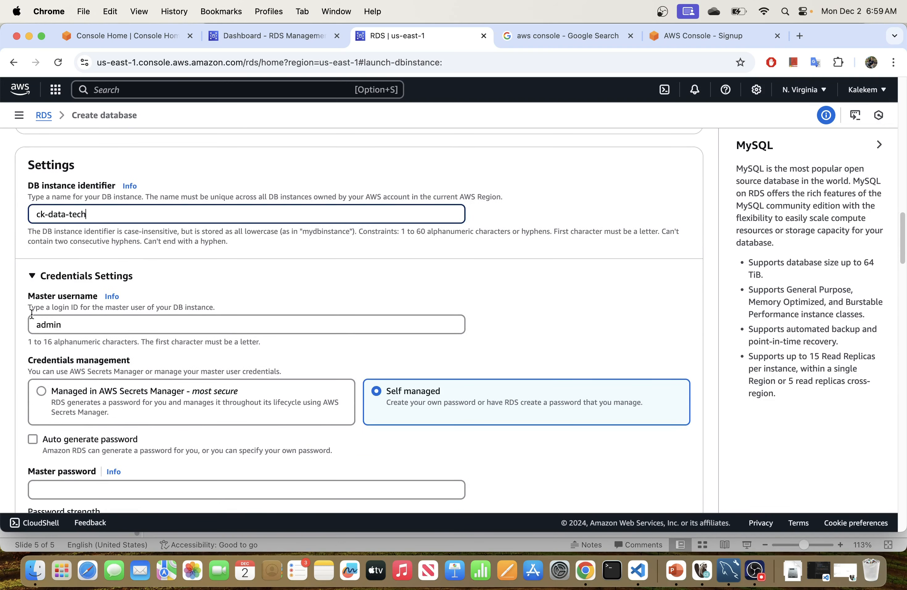
pyautogui.click(76, 329)
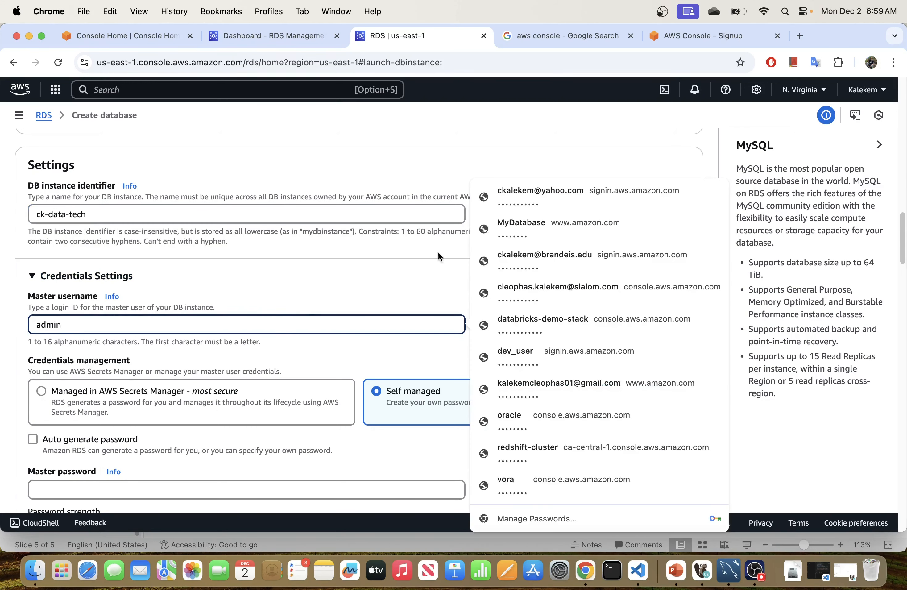
pyautogui.click(215, 338)
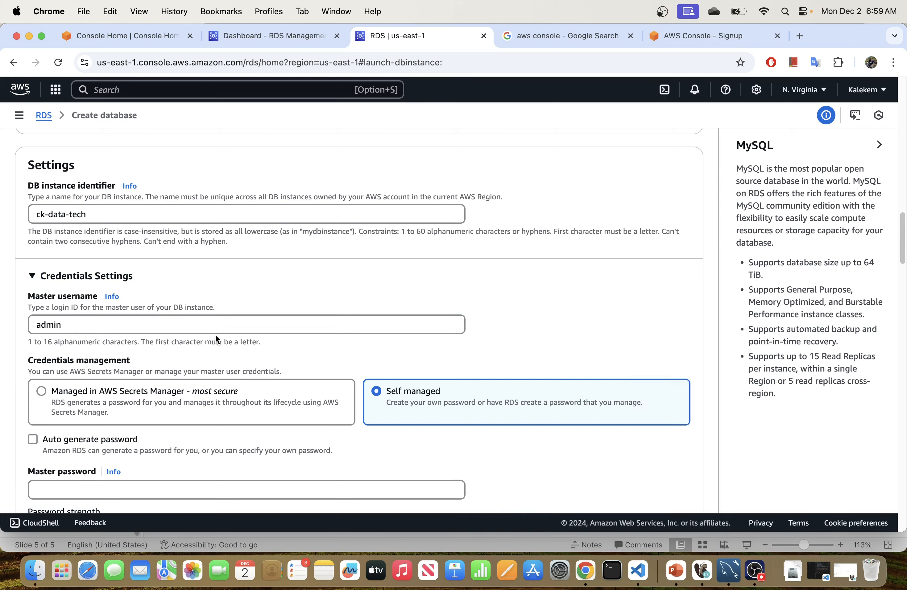
pyautogui.click(143, 324)
pyautogui.click(344, 356)
# Step: Enter and confirm a self-managed master password for the admin user
pyautogui.scroll(-5, 261, 361)
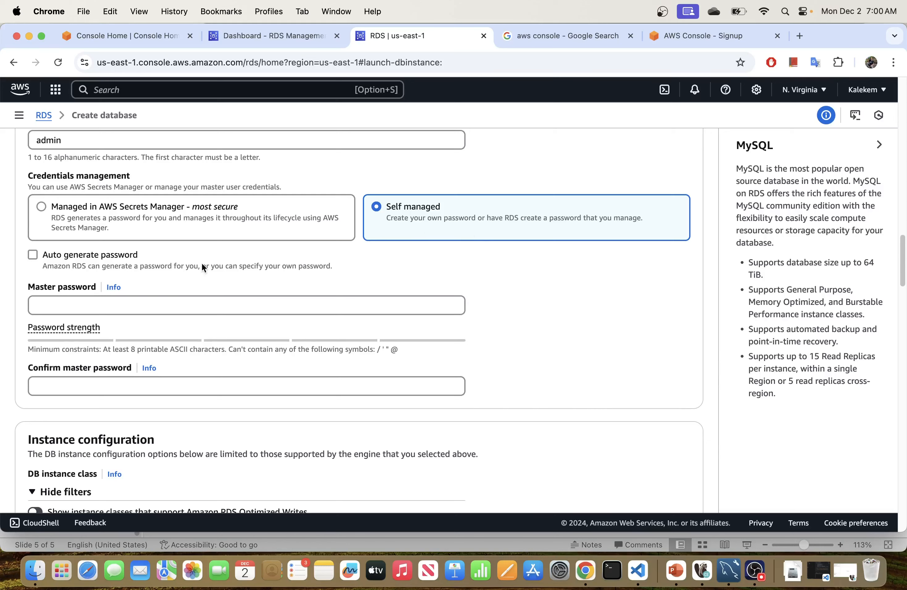
pyautogui.click(140, 304)
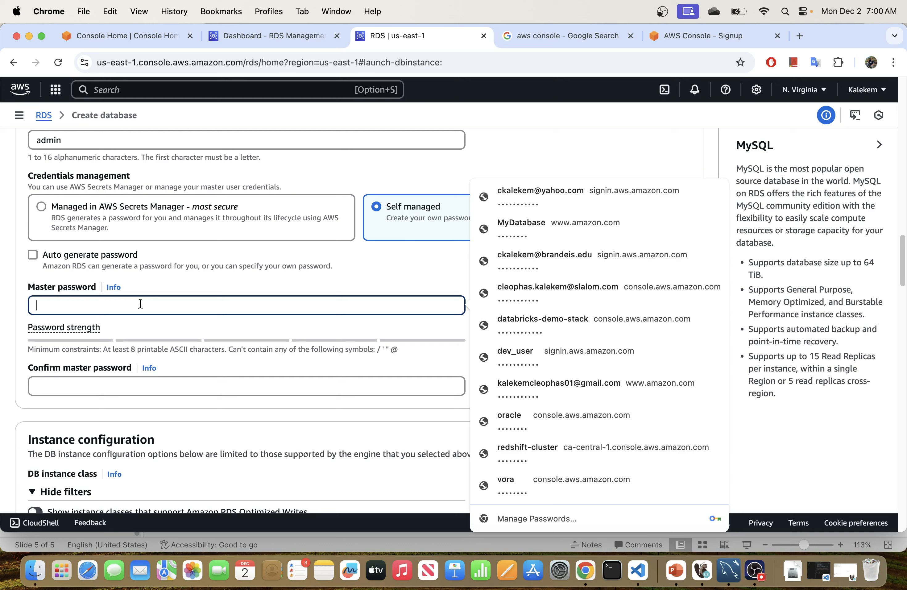
pyautogui.write('P')
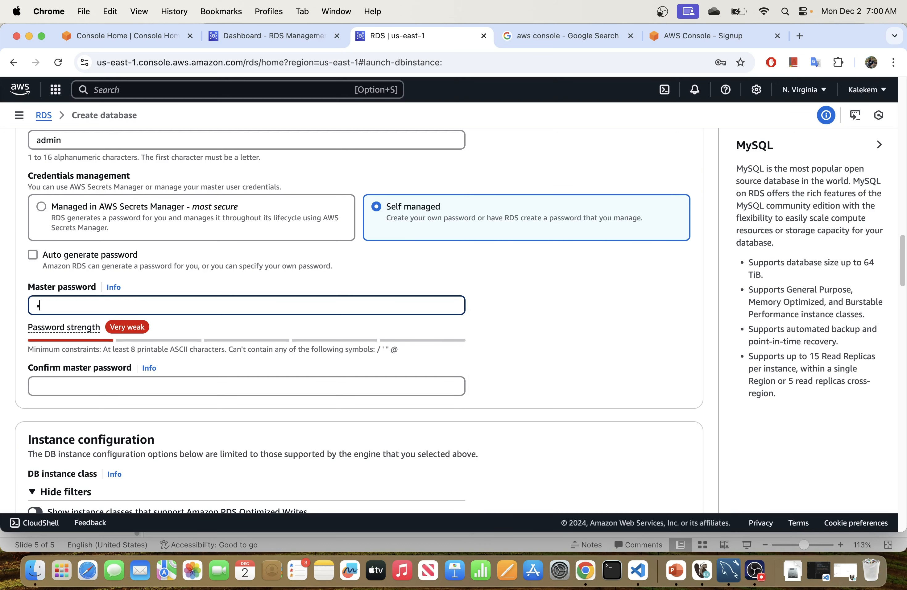
pyautogui.press('BackSpace')
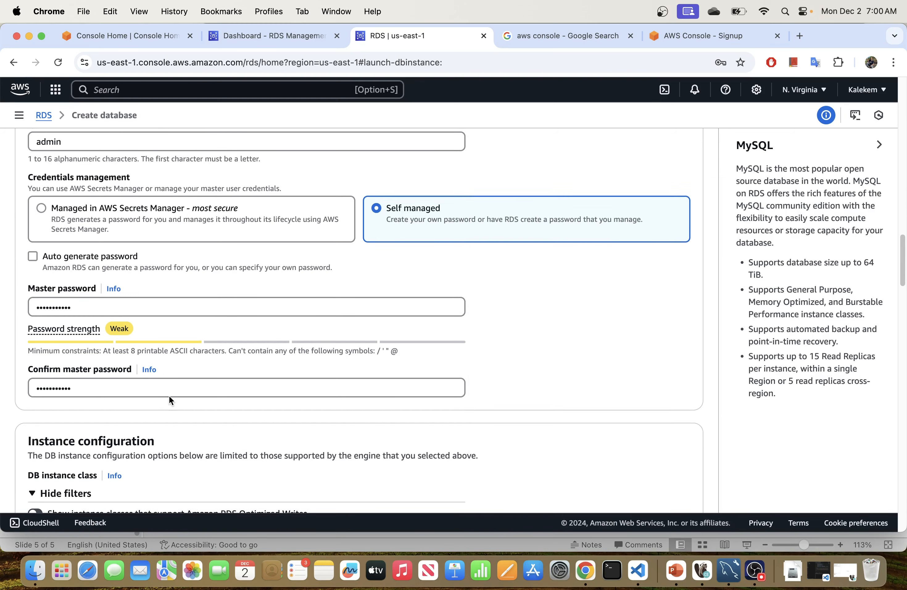
pyautogui.scroll(-1, 169, 395)
pyautogui.scroll(-3, 170, 395)
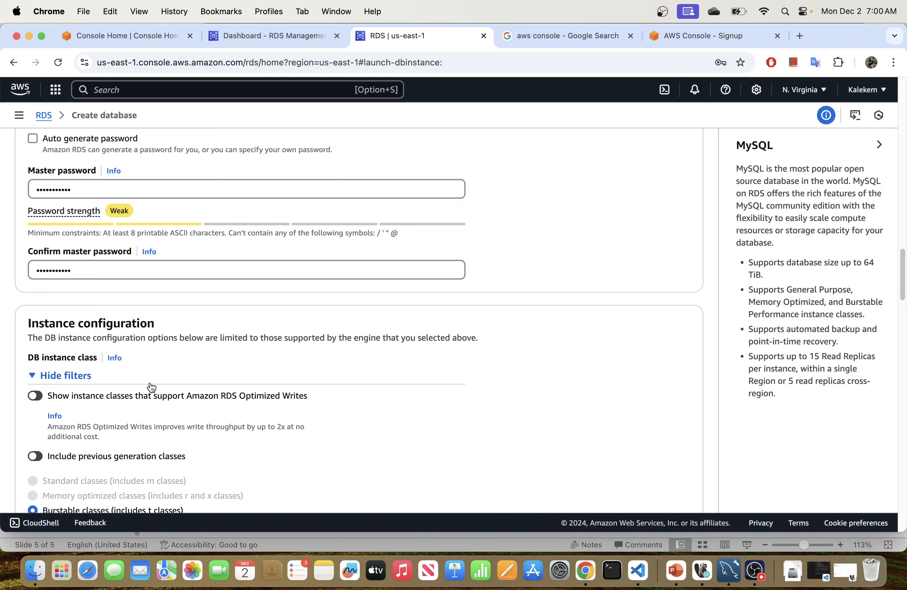
pyautogui.scroll(-3, 149, 384)
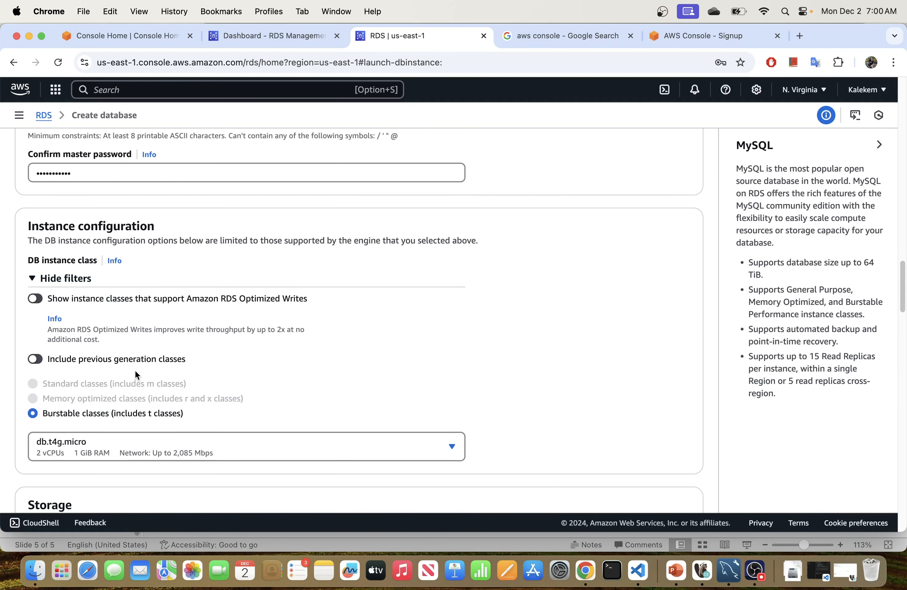
pyautogui.scroll(-1, 135, 369)
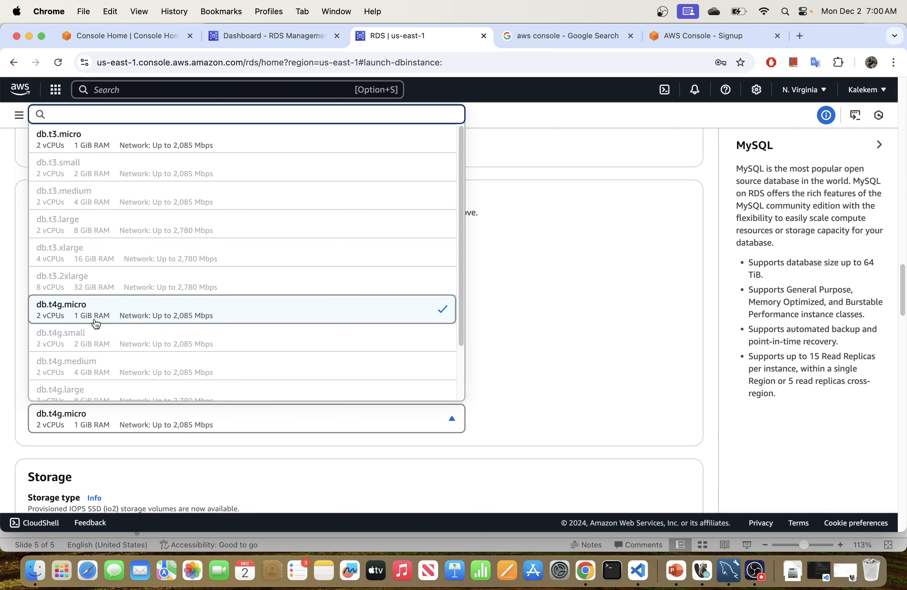
pyautogui.scroll(-3, 135, 313)
pyautogui.scroll(3, 132, 310)
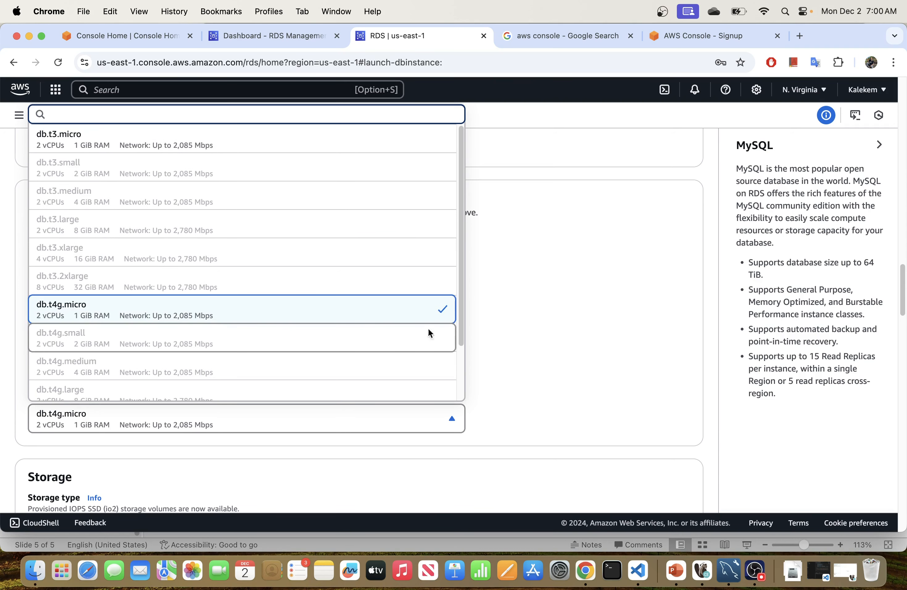
pyautogui.click(563, 320)
pyautogui.scroll(-4, 286, 371)
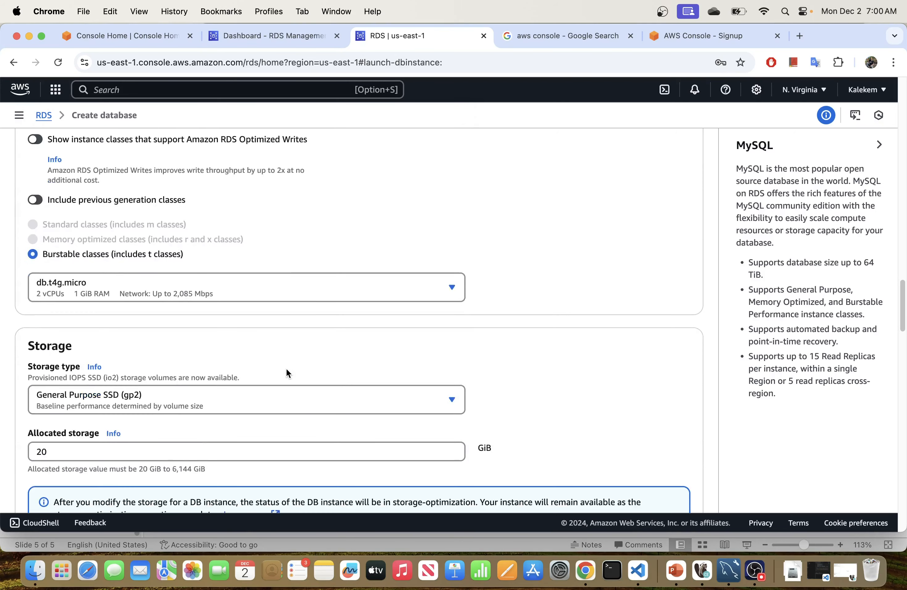
pyautogui.scroll(-1, 289, 368)
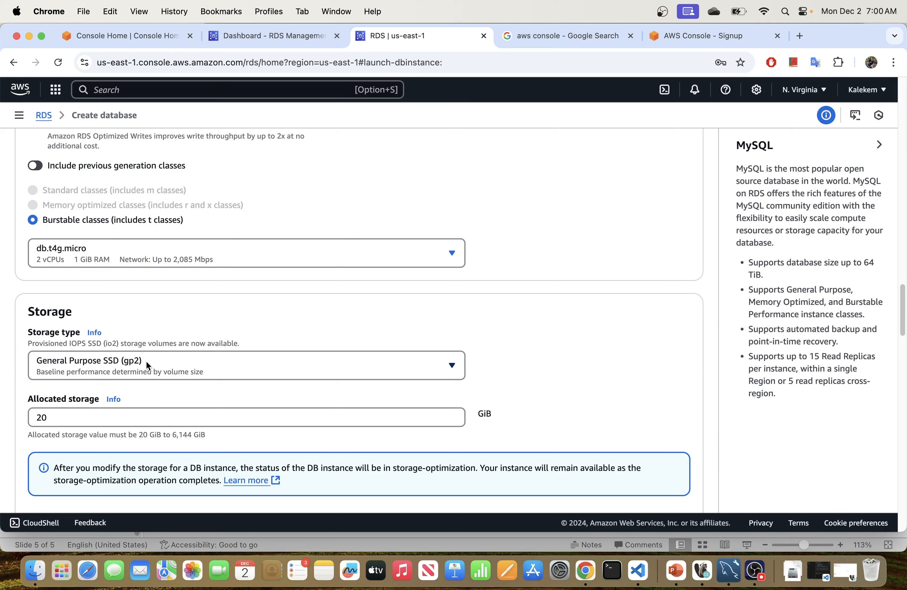
# Step: Change the allocated storage from 20 to 100 GiB
pyautogui.click(82, 416)
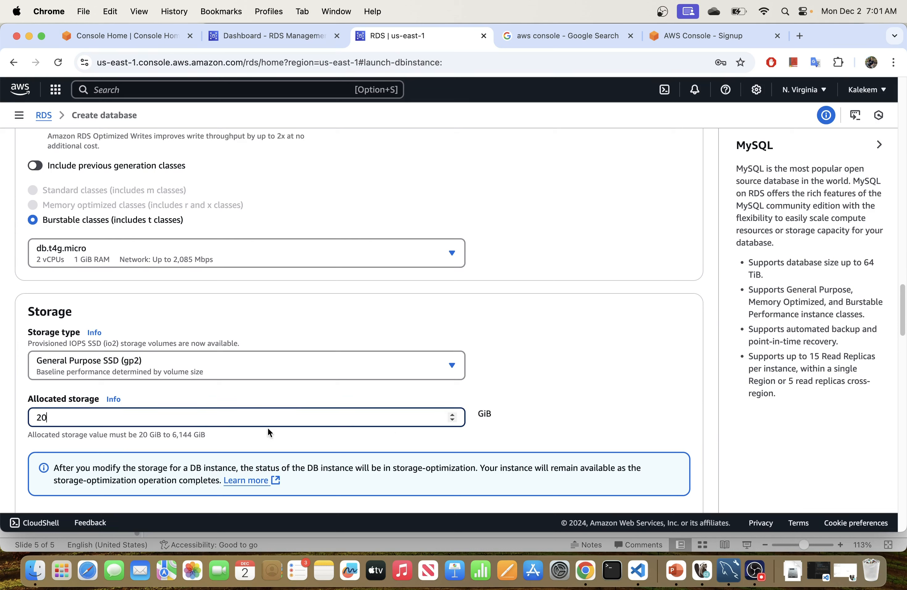
pyautogui.scroll(-2, 139, 357)
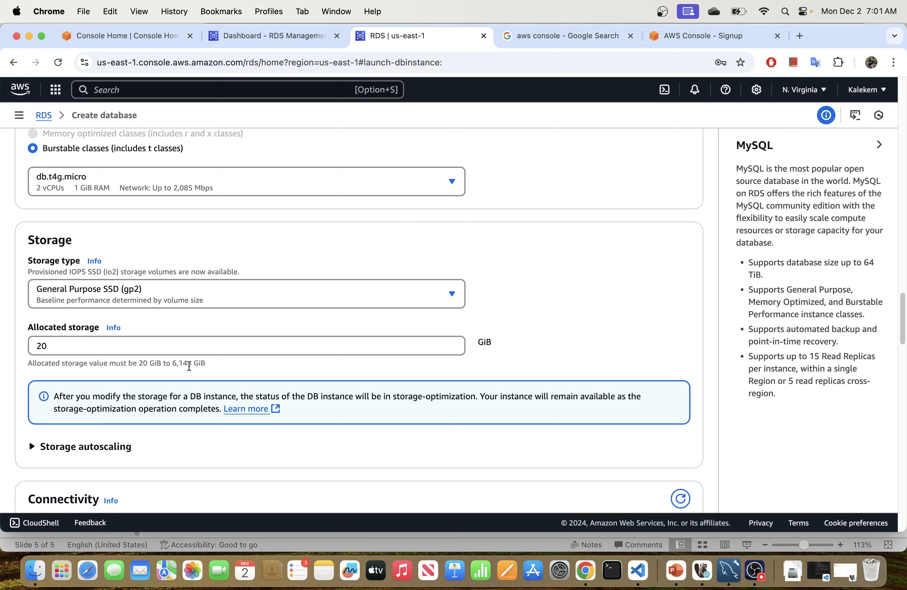
pyautogui.click(85, 350)
pyautogui.press('BackSpace')
pyautogui.press('BackSpace')
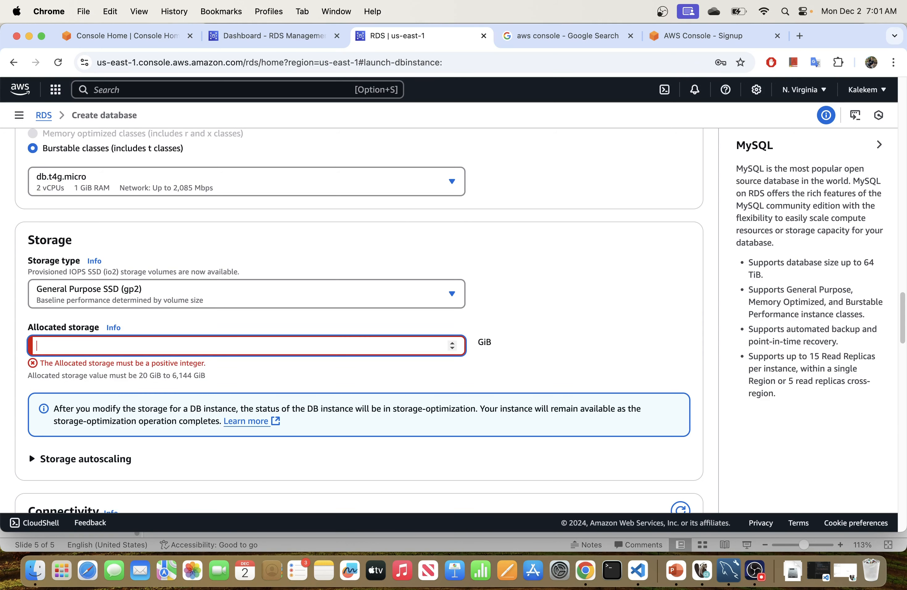
pyautogui.write('100')
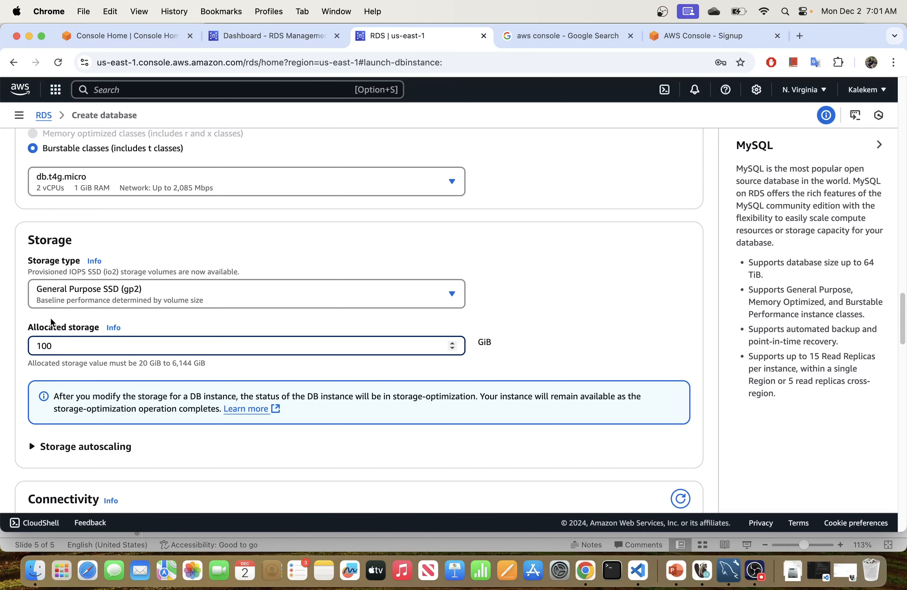
# Step: Expand Storage autoscaling and confirm it is enabled with a 1000 GiB maximum threshold
pyautogui.scroll(-1, 146, 369)
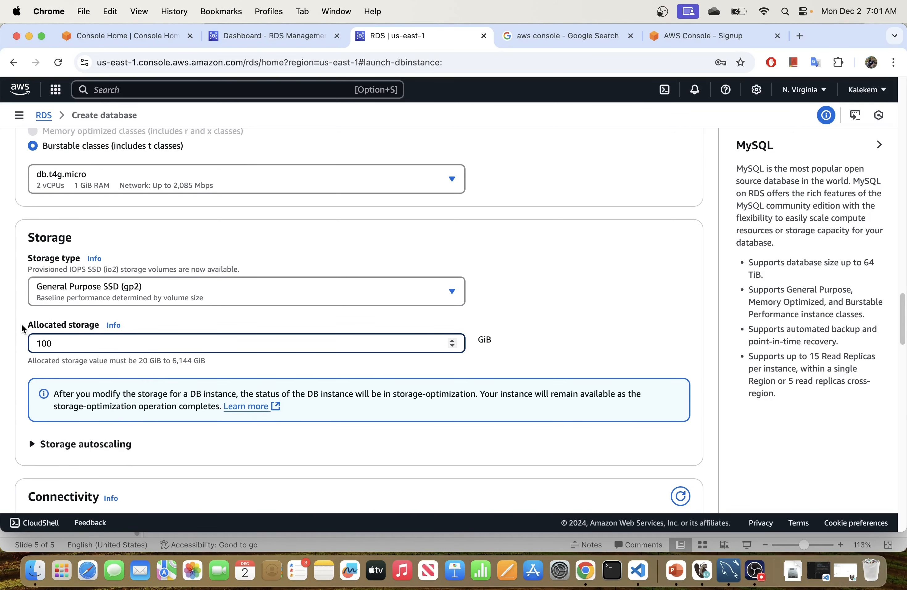
pyautogui.scroll(-5, 21, 324)
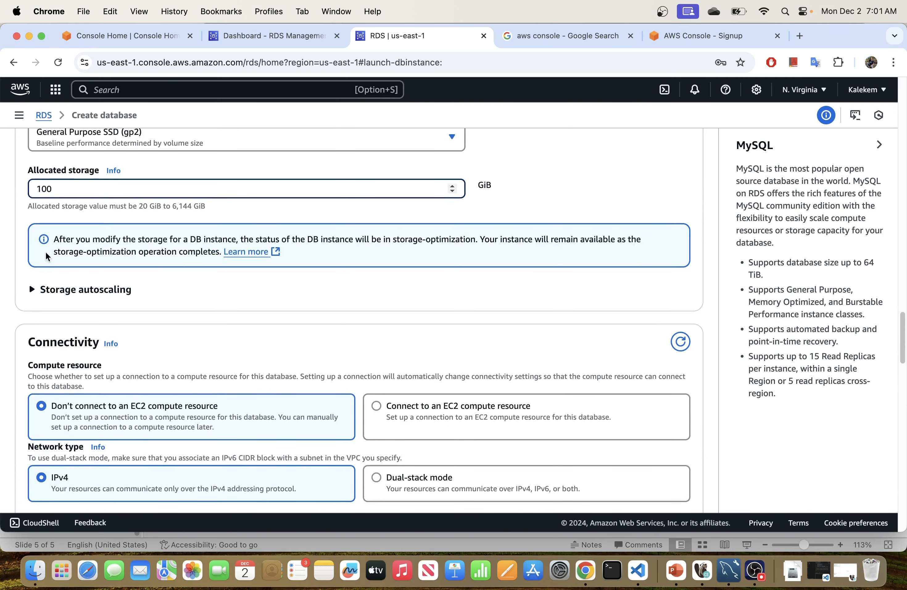
pyautogui.click(25, 290)
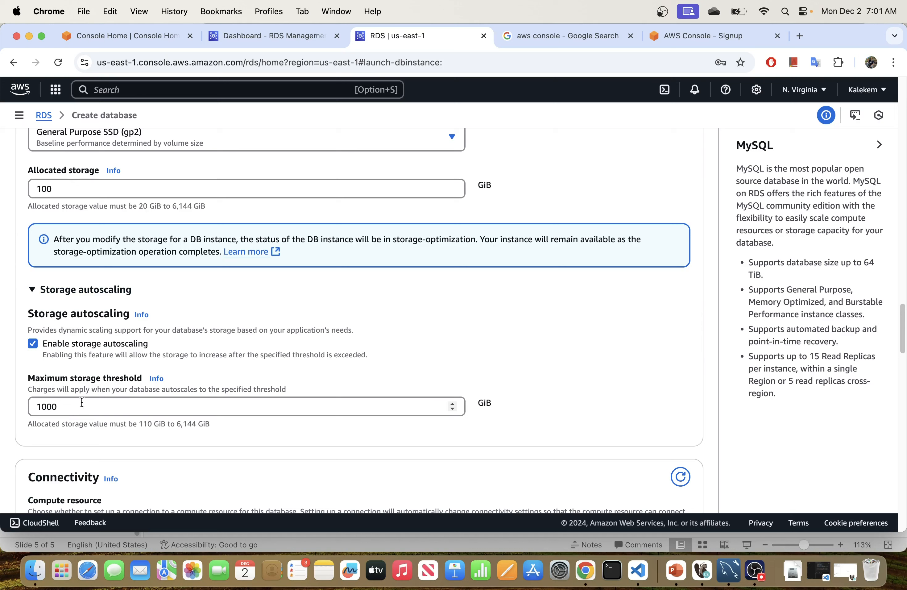
pyautogui.click(71, 405)
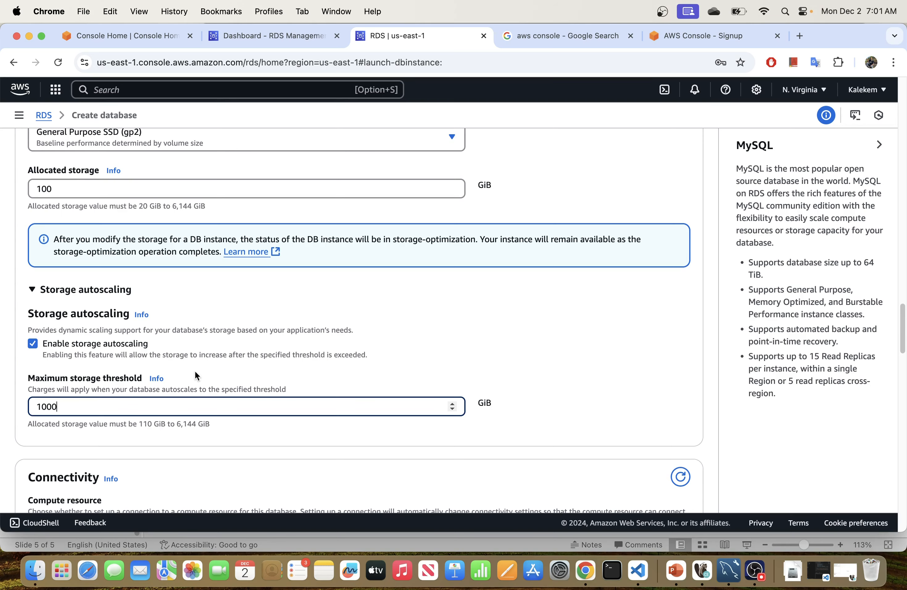
pyautogui.scroll(-5, 196, 376)
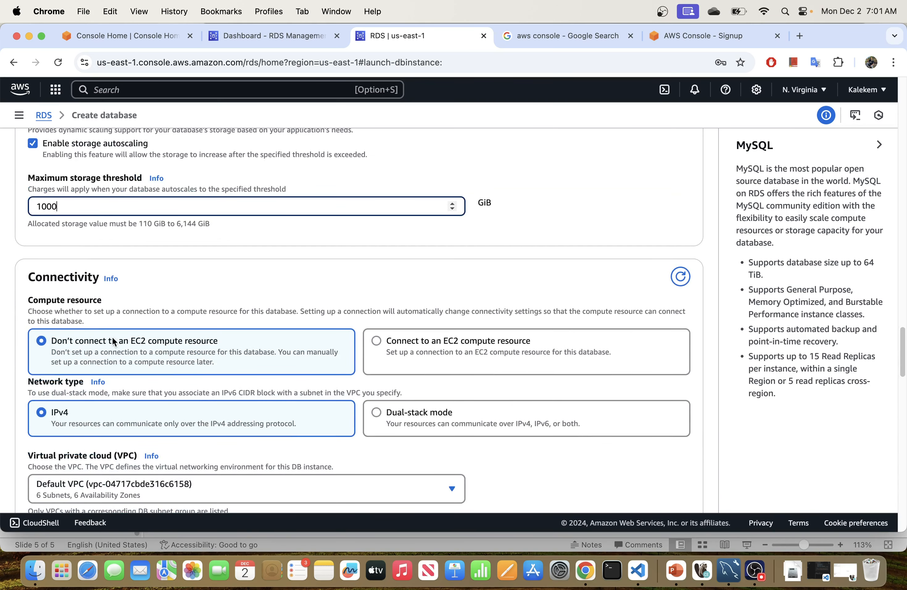
pyautogui.scroll(-1, 112, 339)
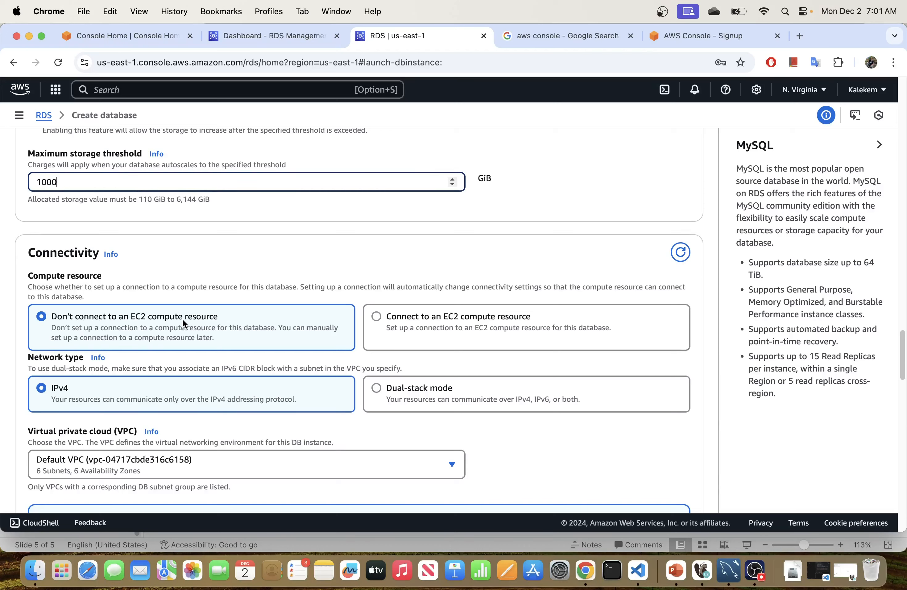
pyautogui.scroll(-4, 116, 319)
pyautogui.scroll(-1, 116, 320)
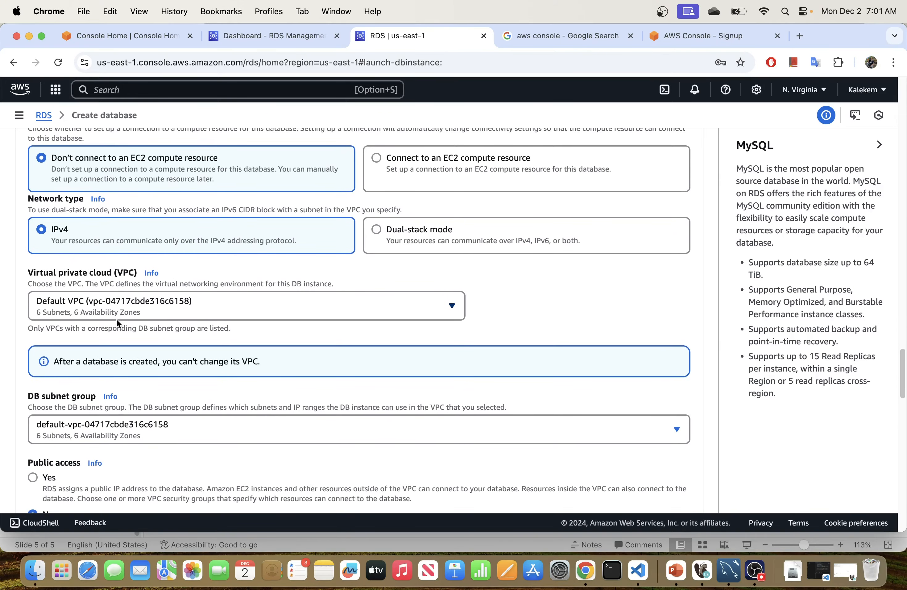
pyautogui.click(117, 312)
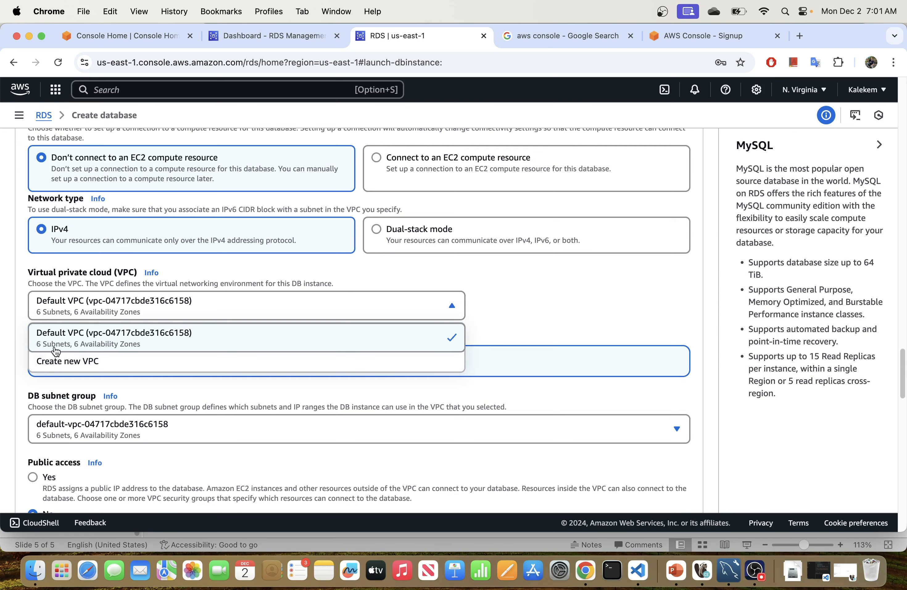
pyautogui.click(505, 318)
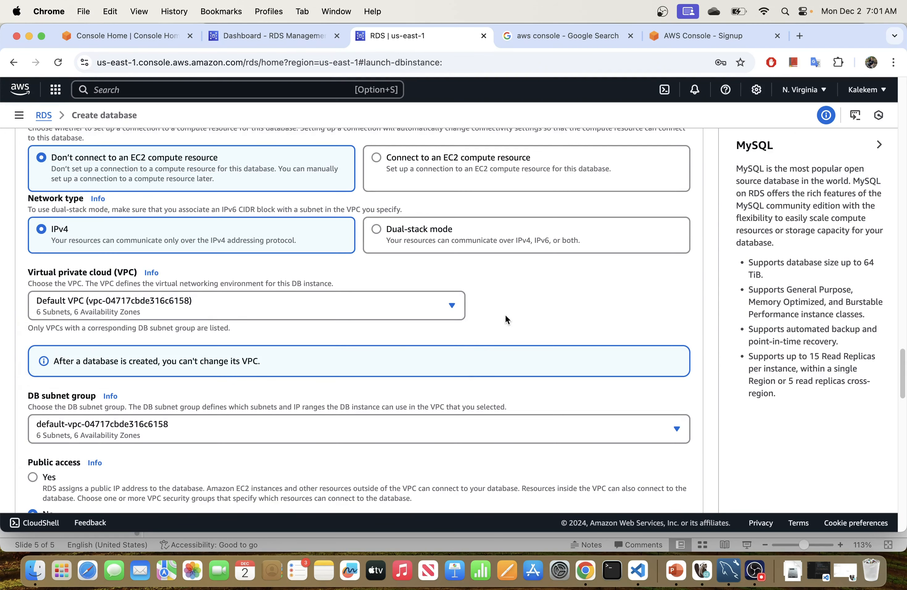
pyautogui.scroll(-5, 164, 395)
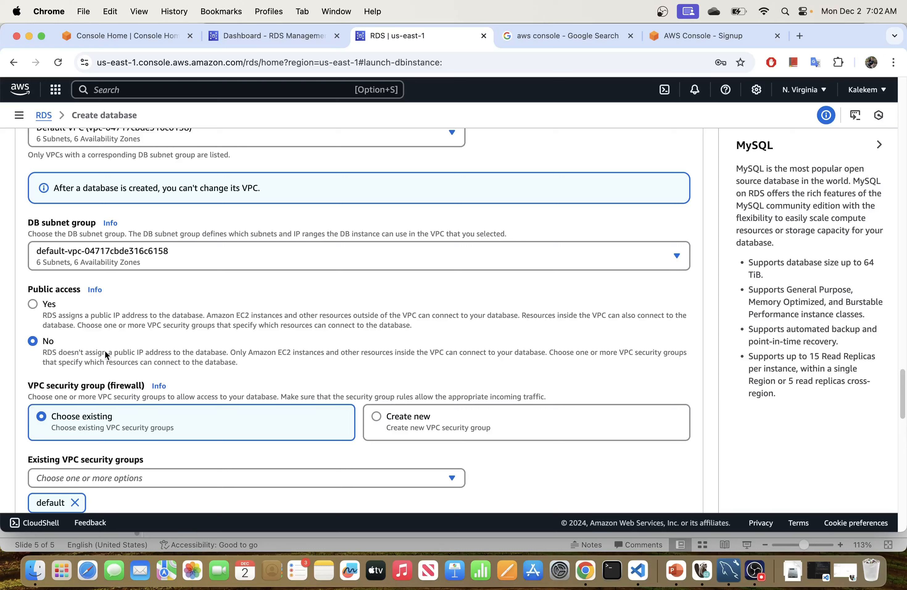
# Step: Set Public access to Yes
pyautogui.click(33, 305)
pyautogui.scroll(-1, 145, 327)
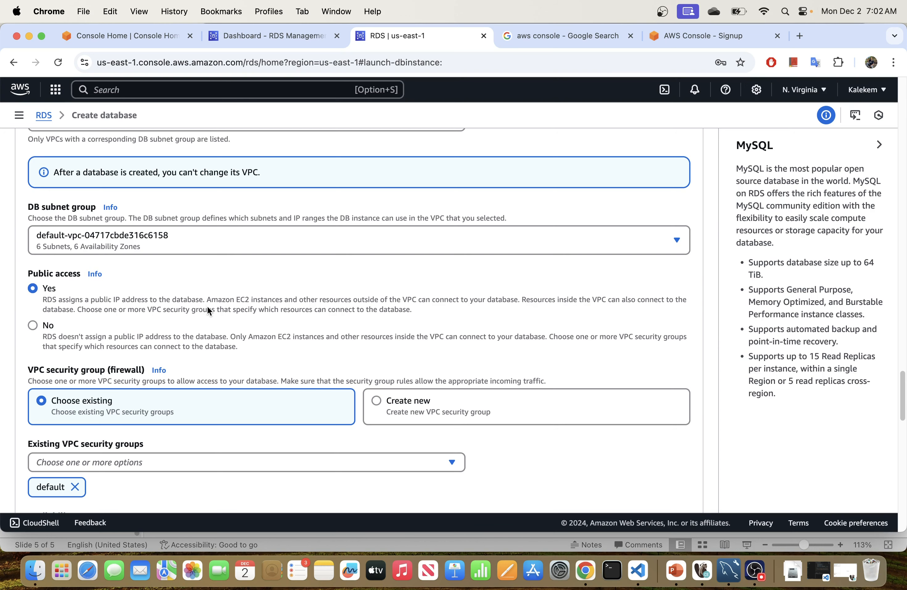
pyautogui.scroll(-3, 208, 311)
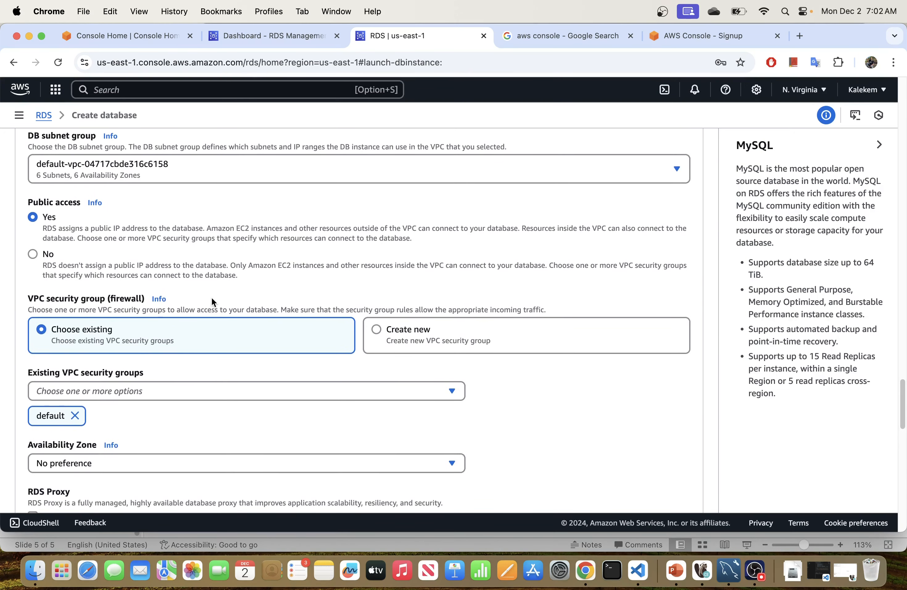
pyautogui.scroll(-3, 211, 297)
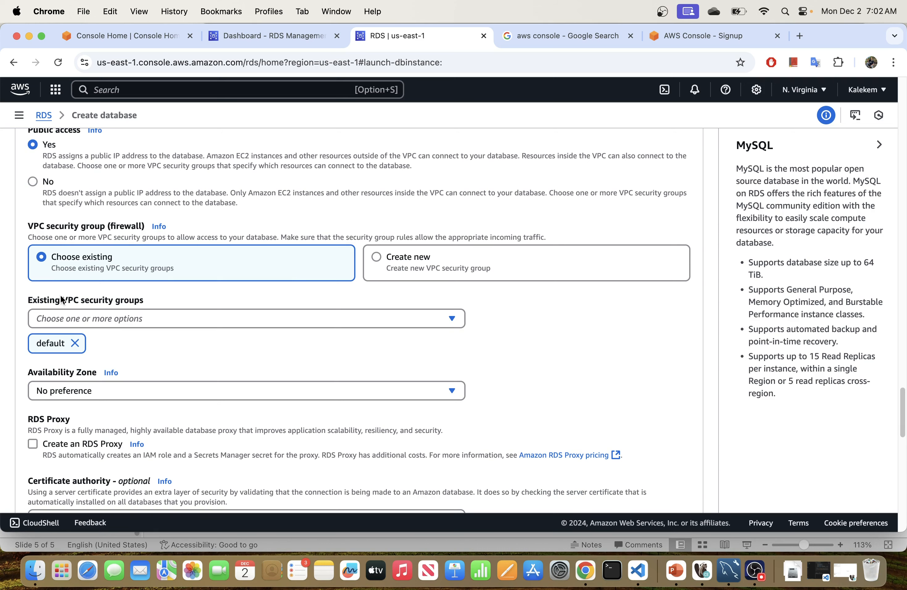
# Step: Keep the default VPC security group and No preference for the Availability Zone
pyautogui.click(93, 317)
pyautogui.click(93, 318)
pyautogui.scroll(-3, 525, 389)
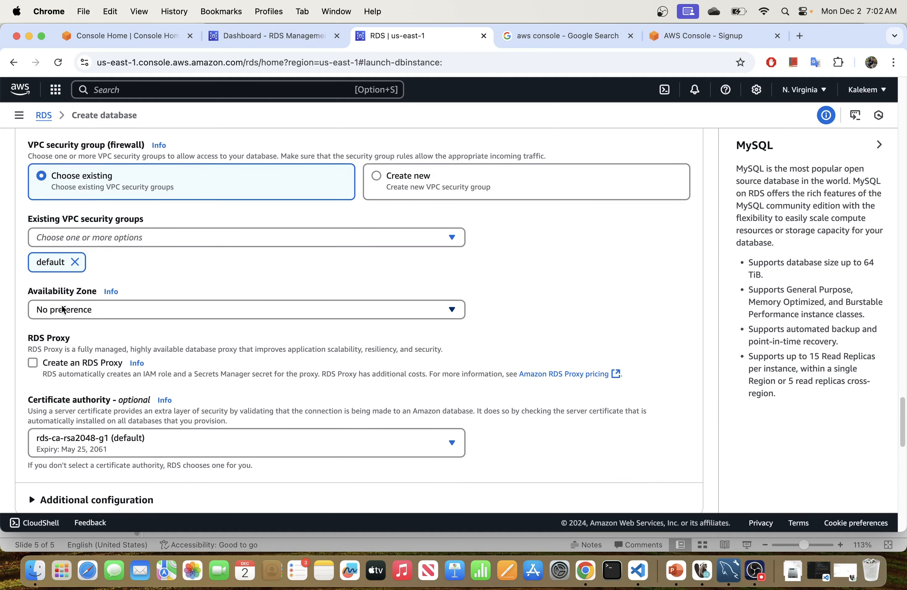
pyautogui.click(74, 305)
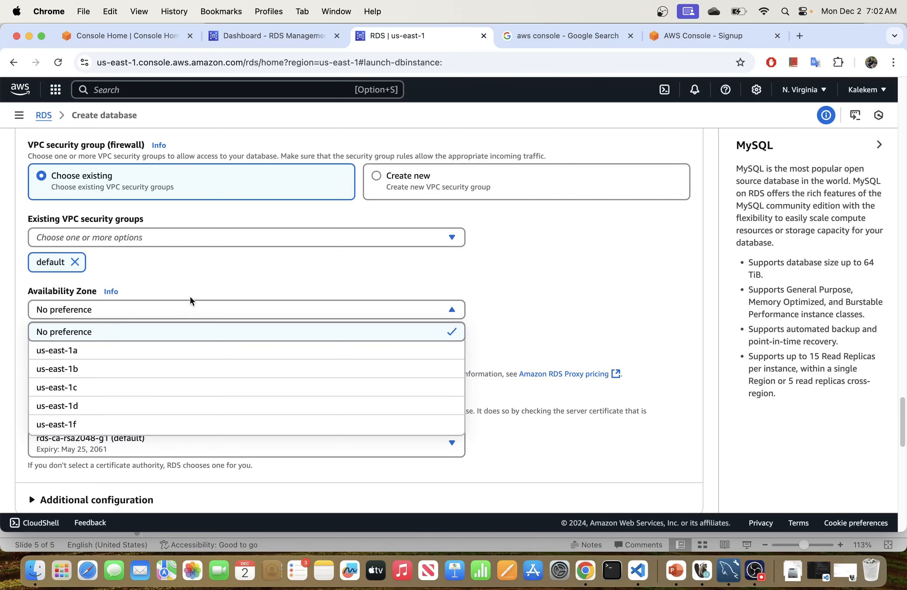
pyautogui.click(176, 281)
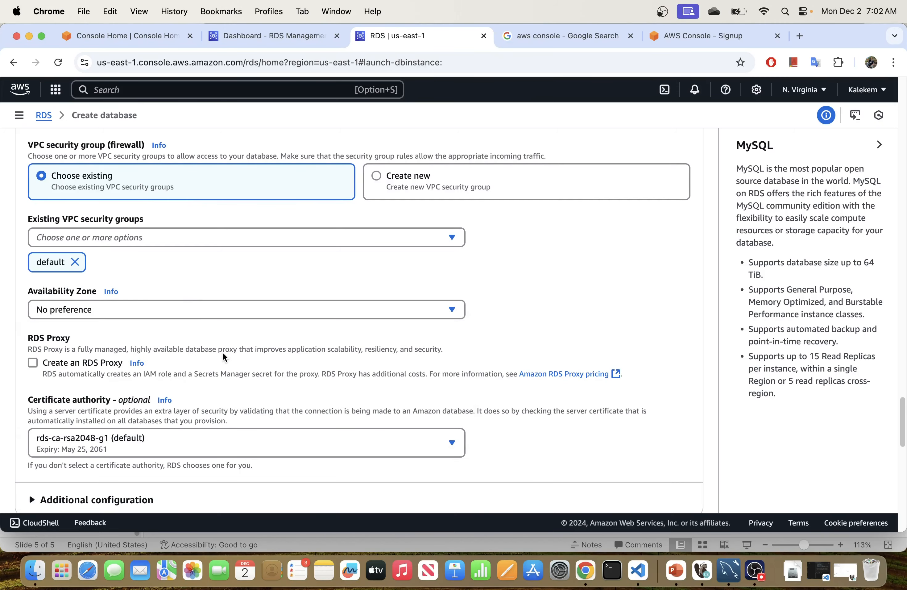
pyautogui.scroll(-15, 223, 354)
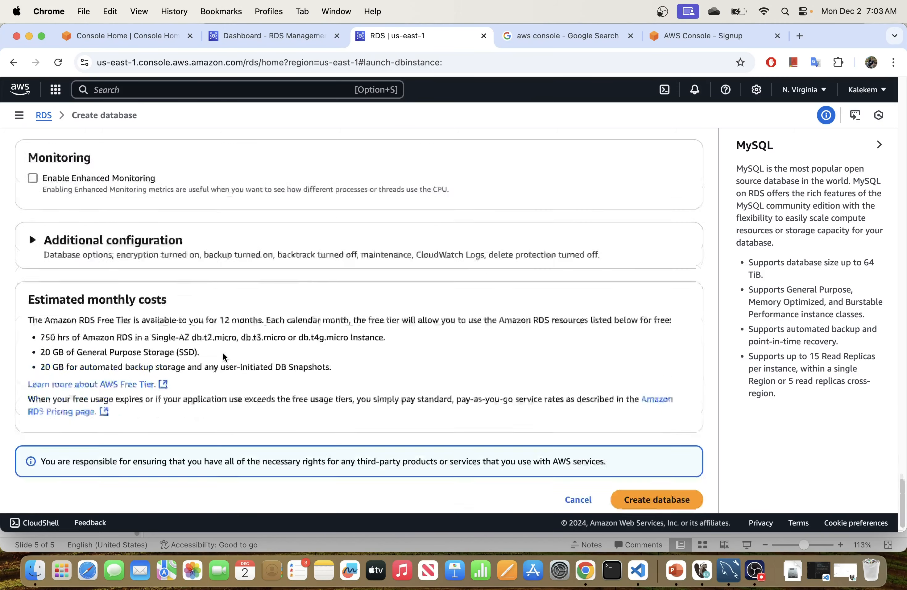
# Step: Review the MySQL Free tier settings and submit Create database for ck-data-tech
pyautogui.scroll(-1, 223, 356)
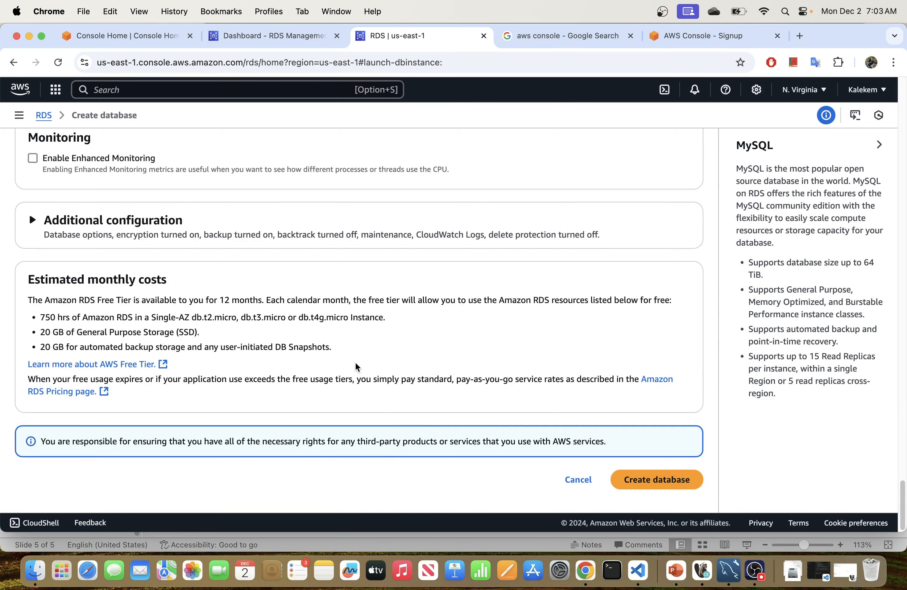
pyautogui.scroll(20, 354, 365)
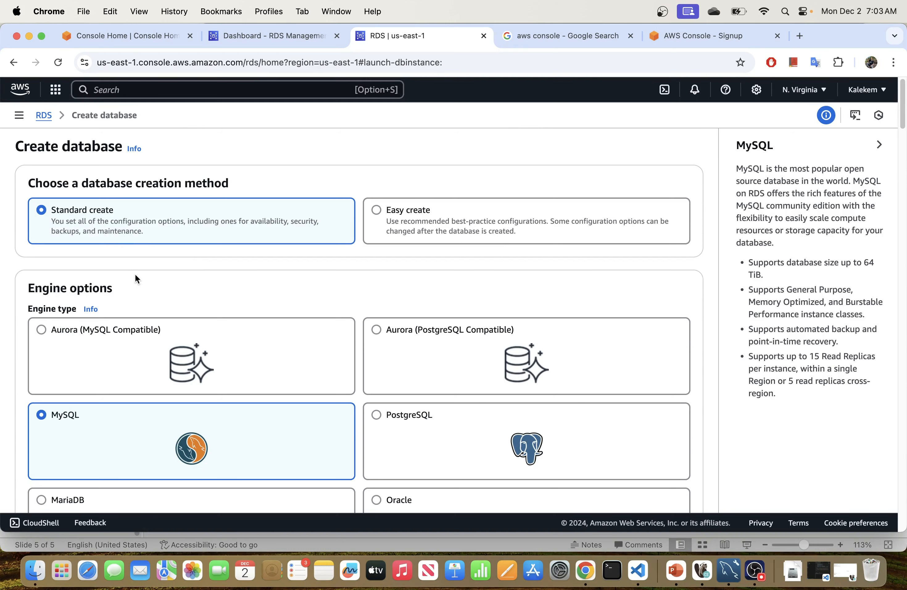
pyautogui.scroll(-3, 139, 272)
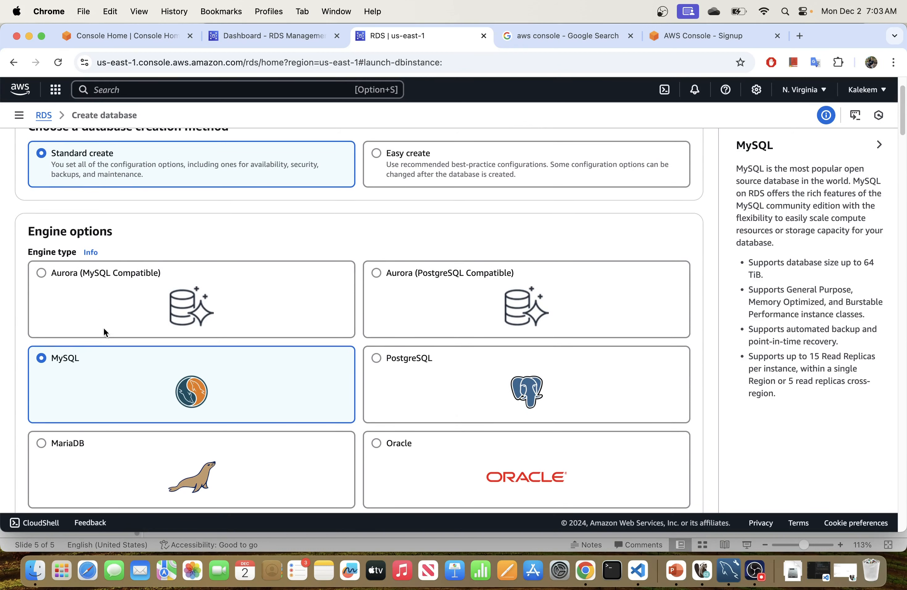
pyautogui.scroll(-12, 125, 381)
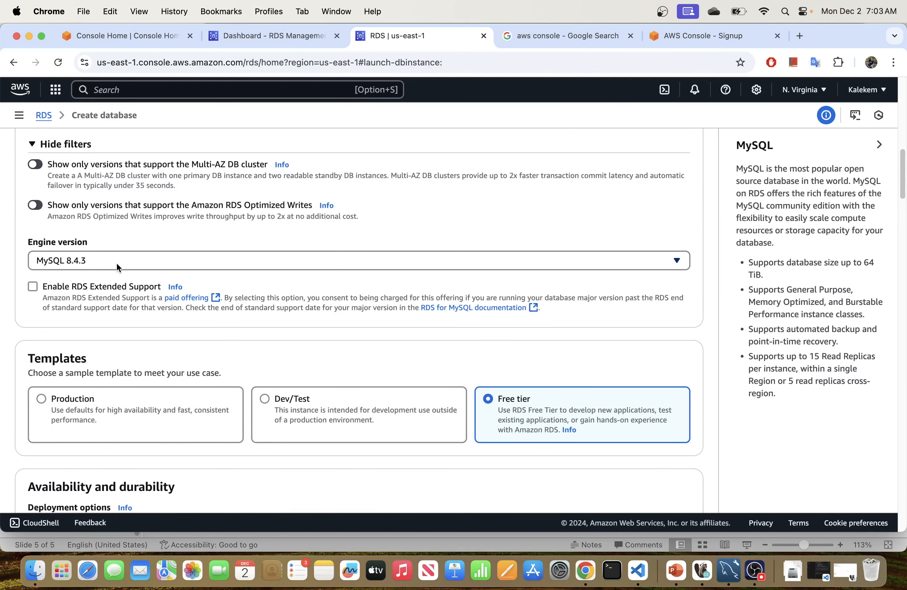
pyautogui.scroll(-10, 139, 414)
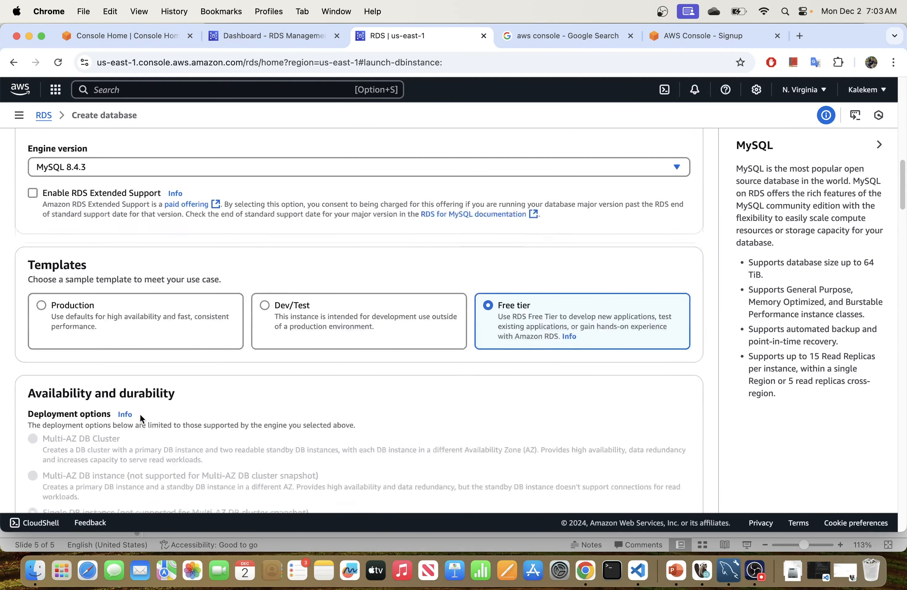
pyautogui.scroll(-20, 268, 382)
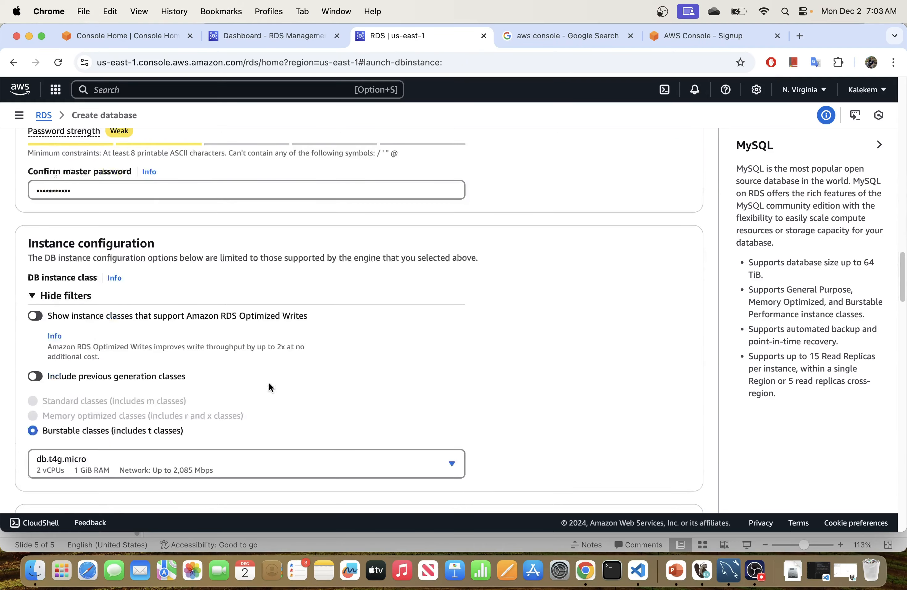
pyautogui.scroll(8, 249, 378)
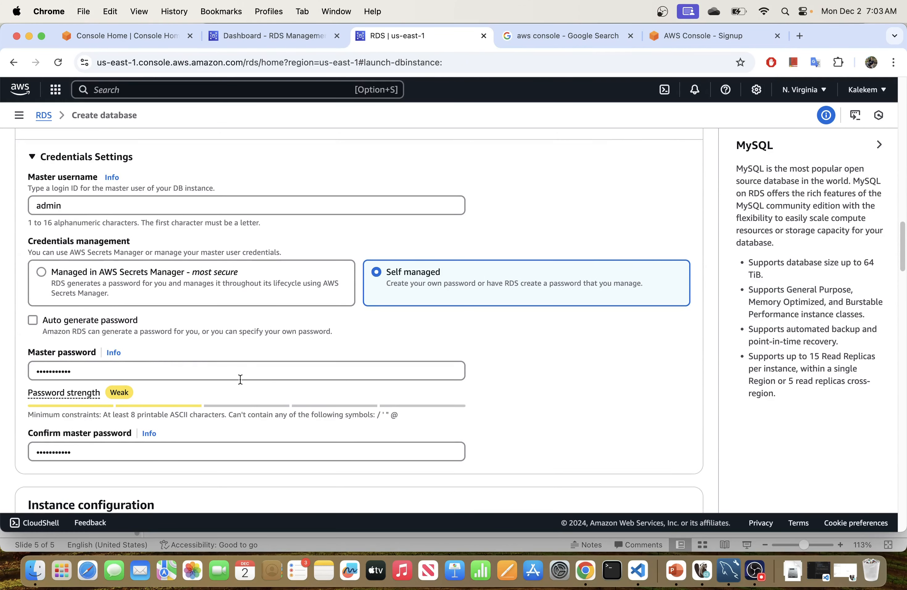
pyautogui.scroll(-11, 241, 379)
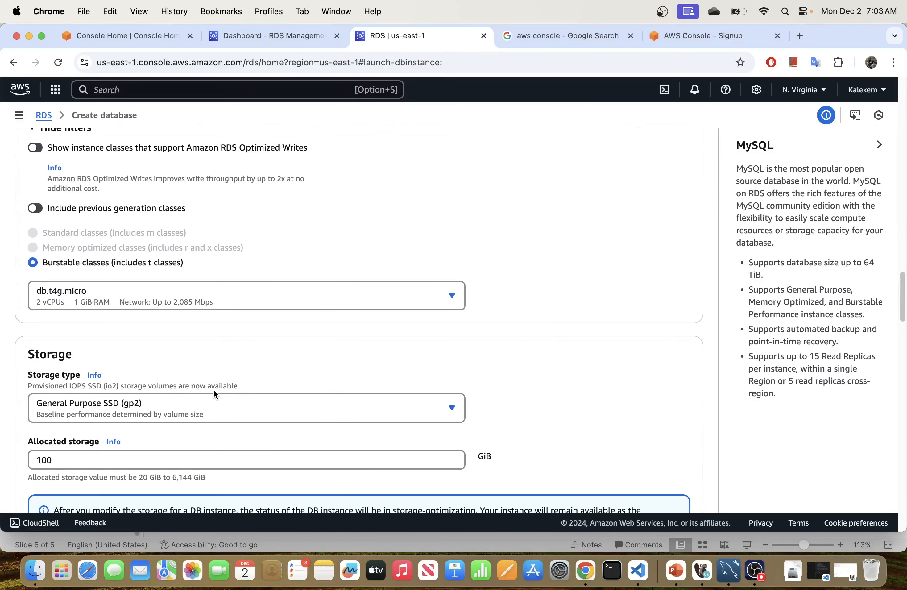
pyautogui.scroll(-5, 214, 390)
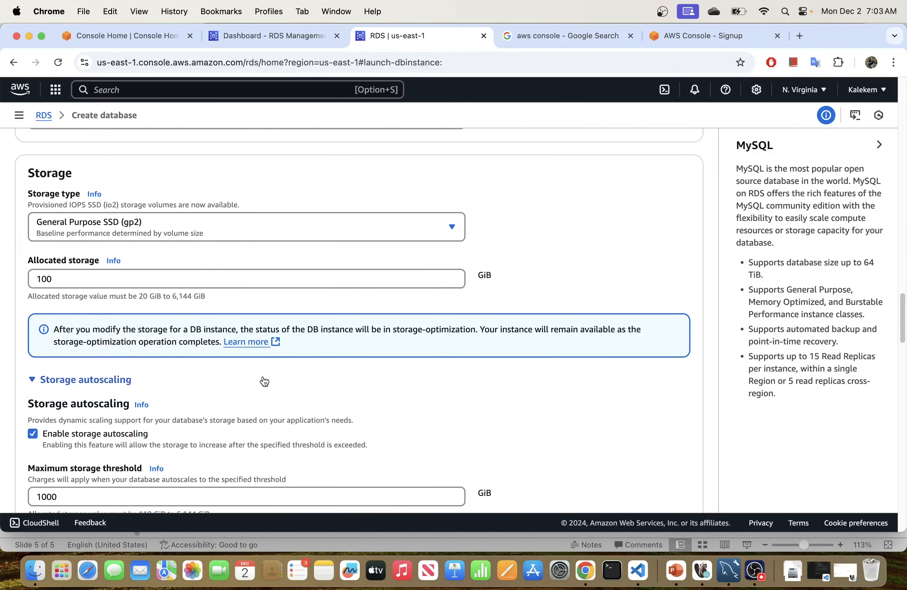
pyautogui.scroll(-15, 265, 381)
pyautogui.scroll(-8, 253, 399)
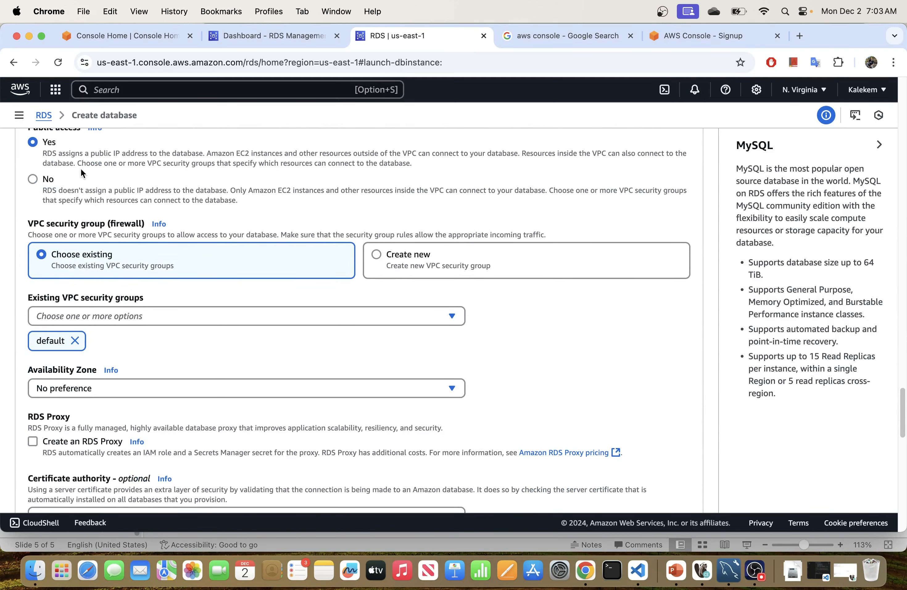
pyautogui.scroll(2, 77, 172)
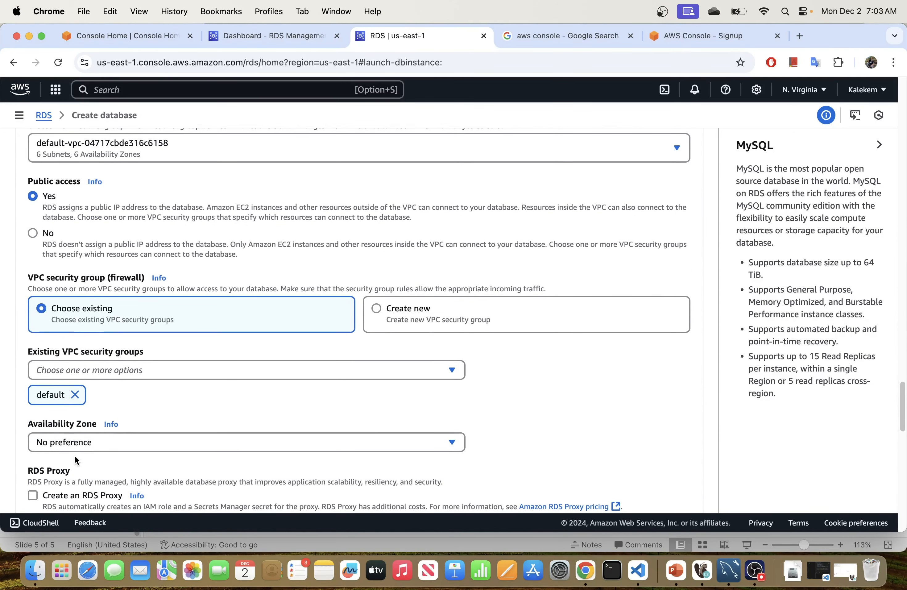
pyautogui.scroll(-15, 125, 392)
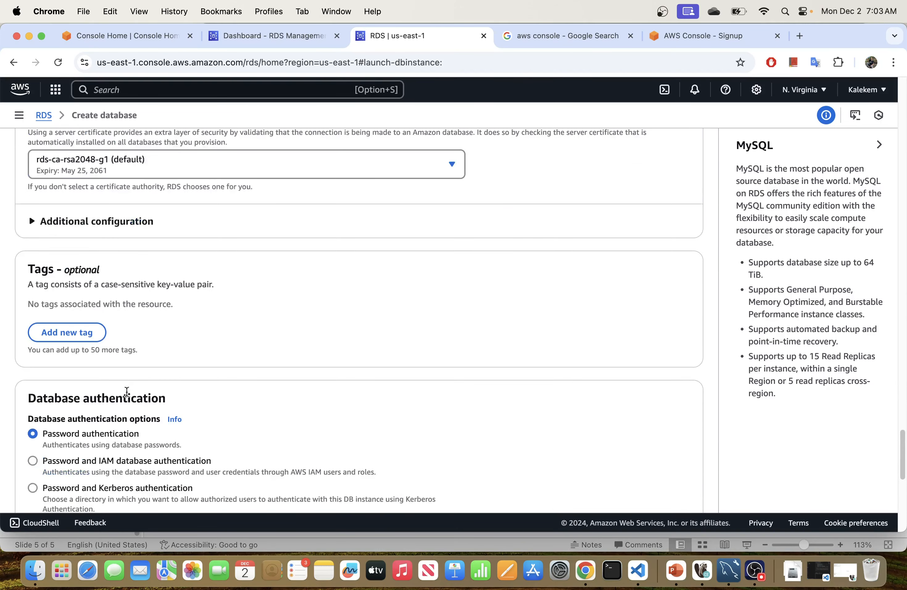
pyautogui.scroll(-3, 127, 392)
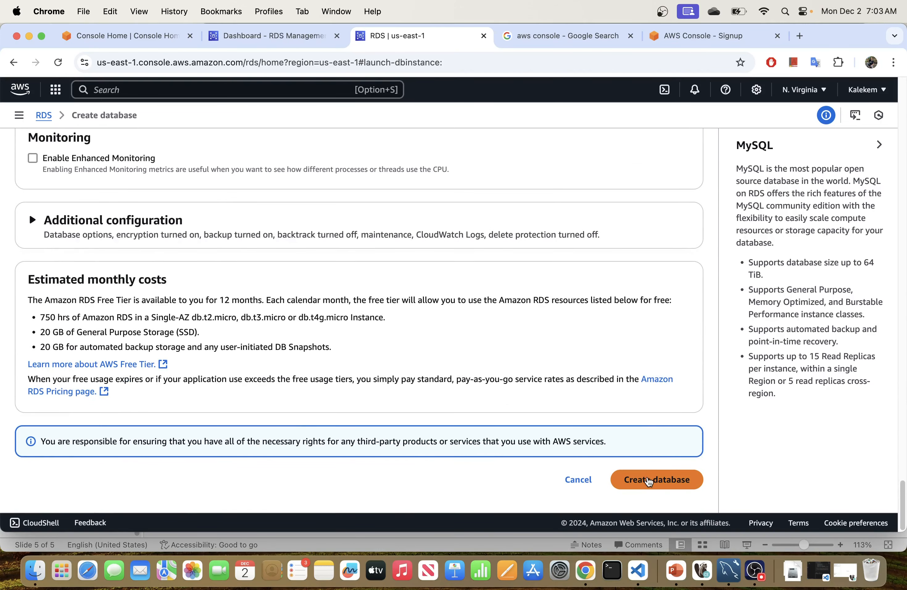
pyautogui.click(647, 484)
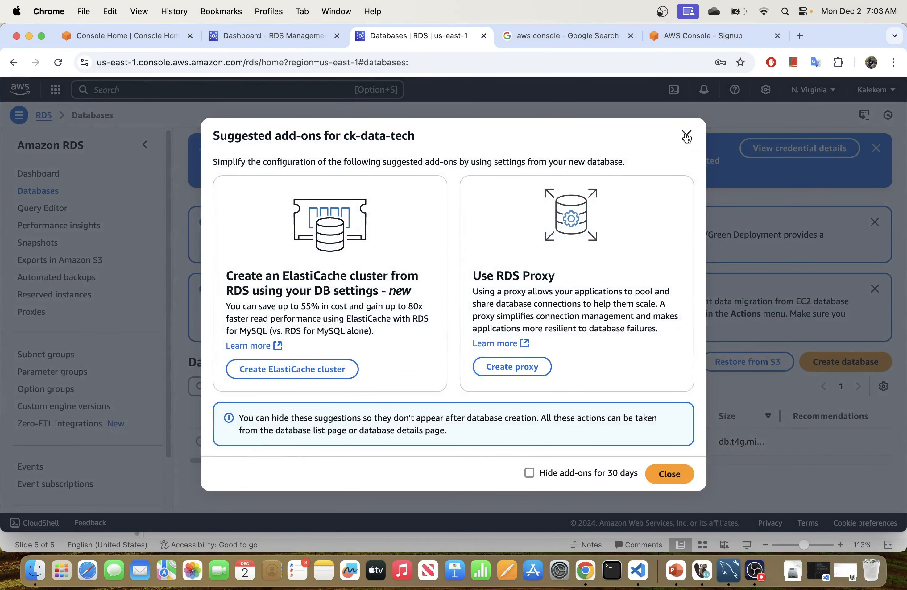
# Step: Dismiss the add-ons dialog and creation banner, then open the Available ck-data-tech instance
pyautogui.click(687, 136)
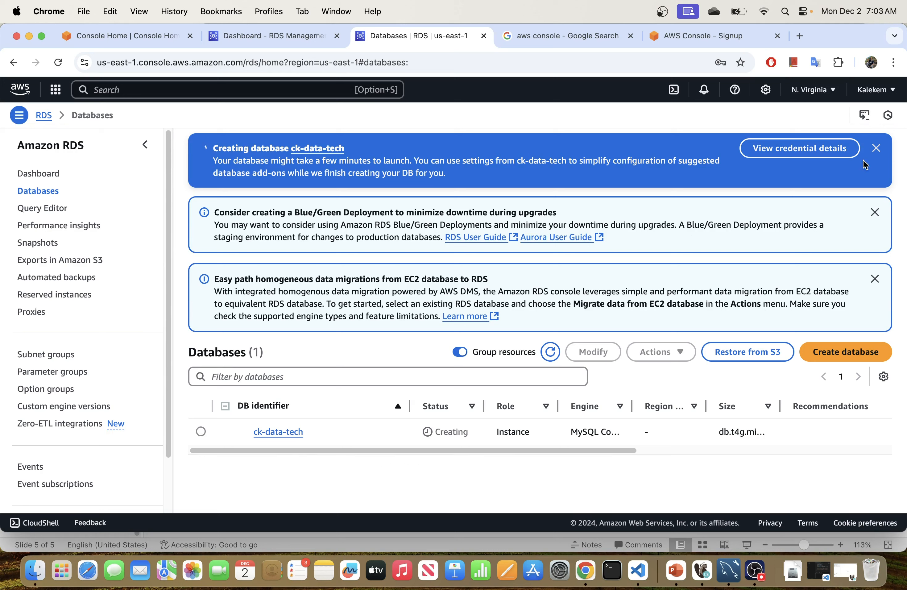
pyautogui.click(877, 150)
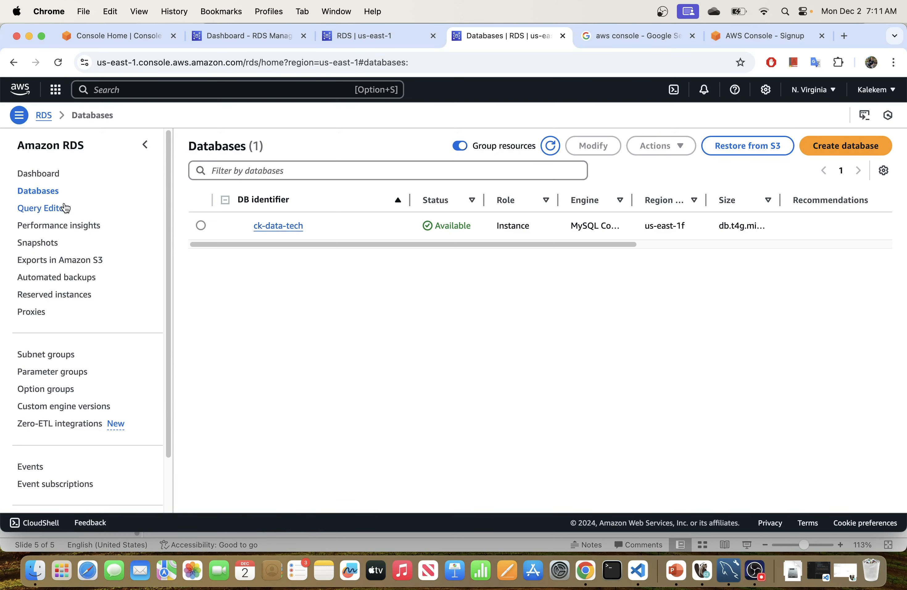
pyautogui.click(278, 226)
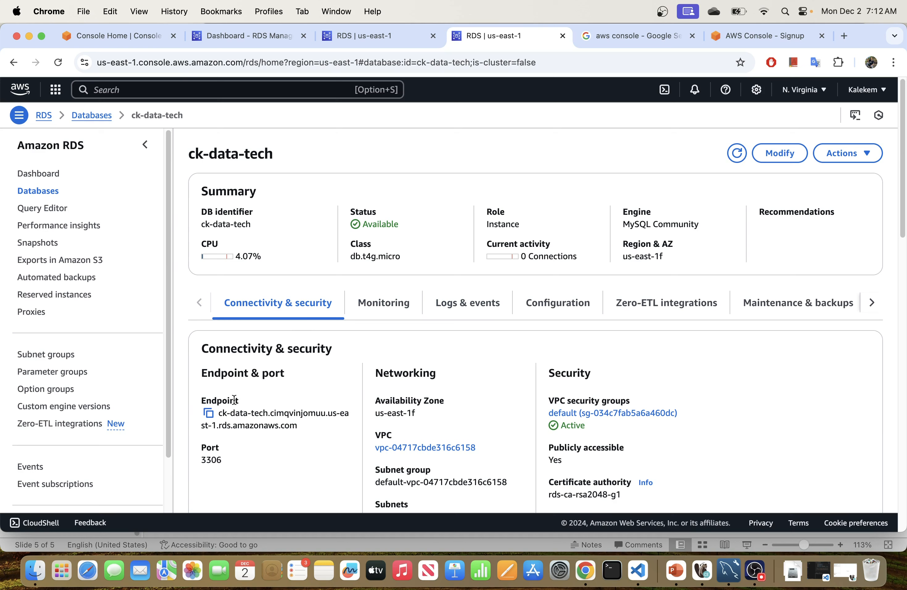
# Step: Review port 3306 and the Publicly accessible setting, then go to the Query Editor
pyautogui.moveTo(225, 460); pyautogui.dragTo(201, 459)
pyautogui.scroll(-3, 470, 395)
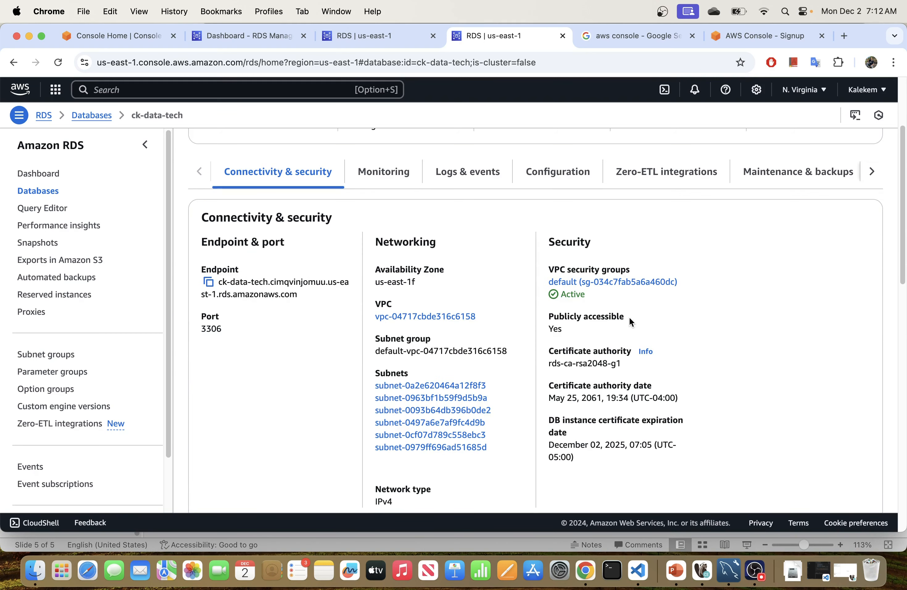
pyautogui.moveTo(631, 316); pyautogui.dragTo(550, 318)
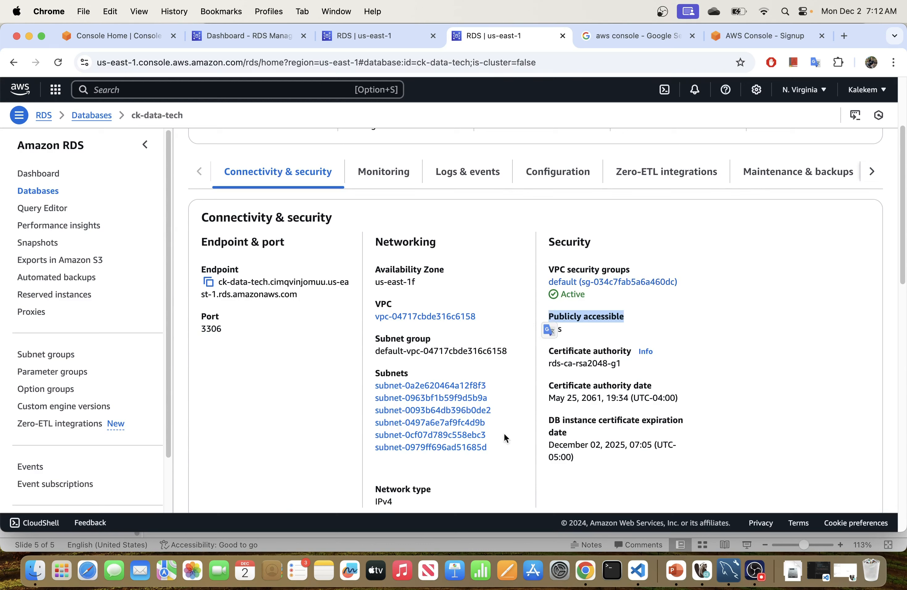
pyautogui.scroll(2, 488, 423)
pyautogui.scroll(-10, 487, 421)
pyautogui.scroll(10, 483, 364)
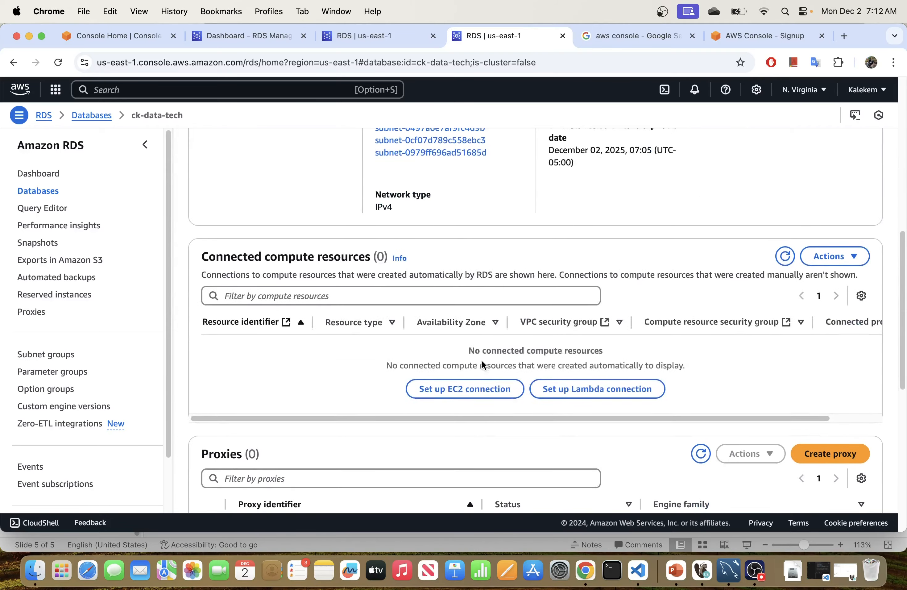
pyautogui.scroll(-3, 483, 361)
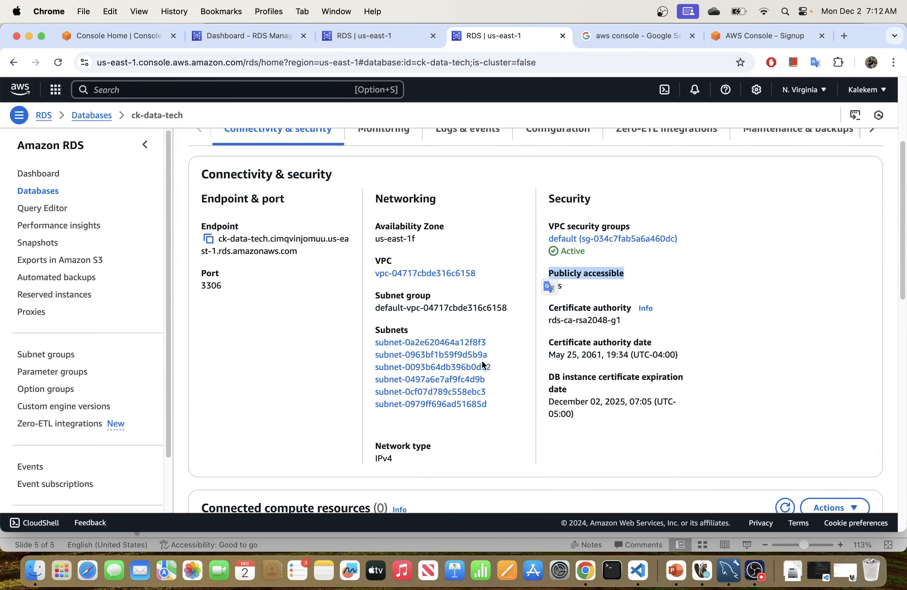
pyautogui.scroll(3, 482, 361)
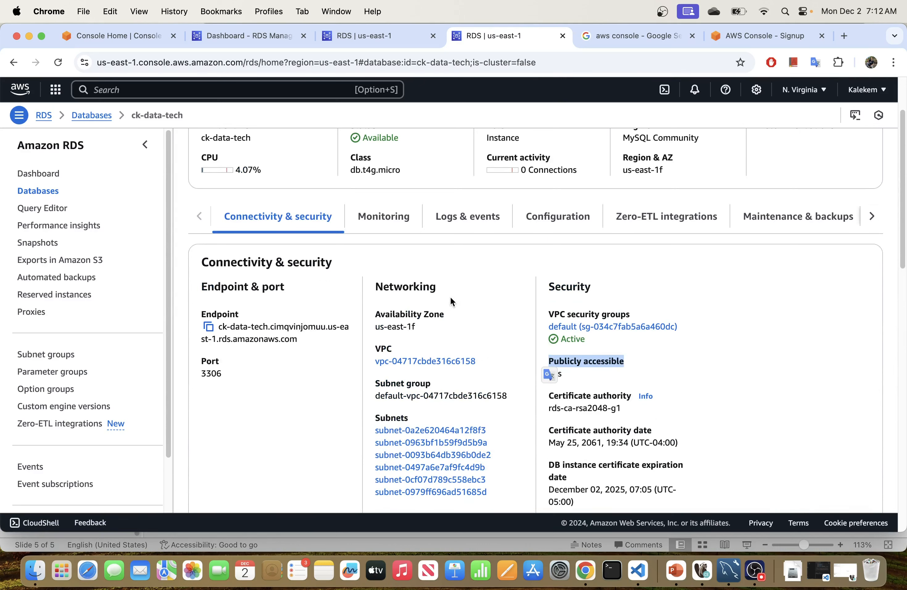
pyautogui.click(43, 209)
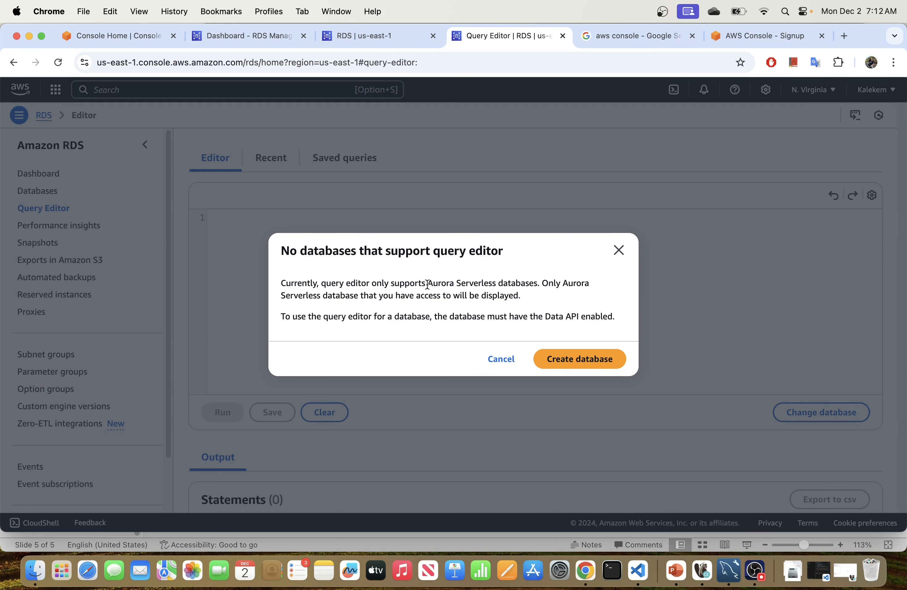
# Step: Dismiss the no-supported-databases notice and return to the ck-data-tech instance page
pyautogui.moveTo(507, 284); pyautogui.dragTo(516, 284)
pyautogui.click(618, 250)
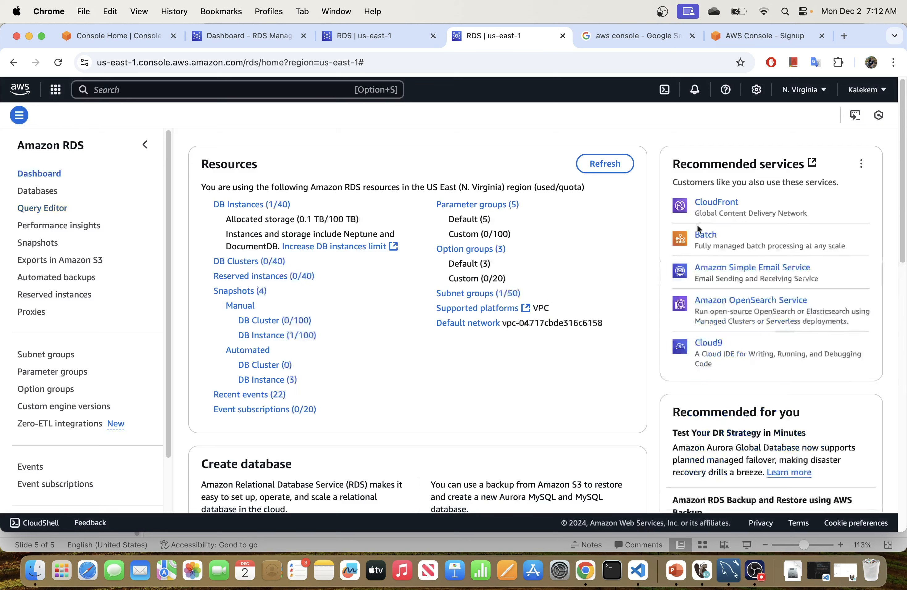
pyautogui.click(262, 207)
pyautogui.click(268, 224)
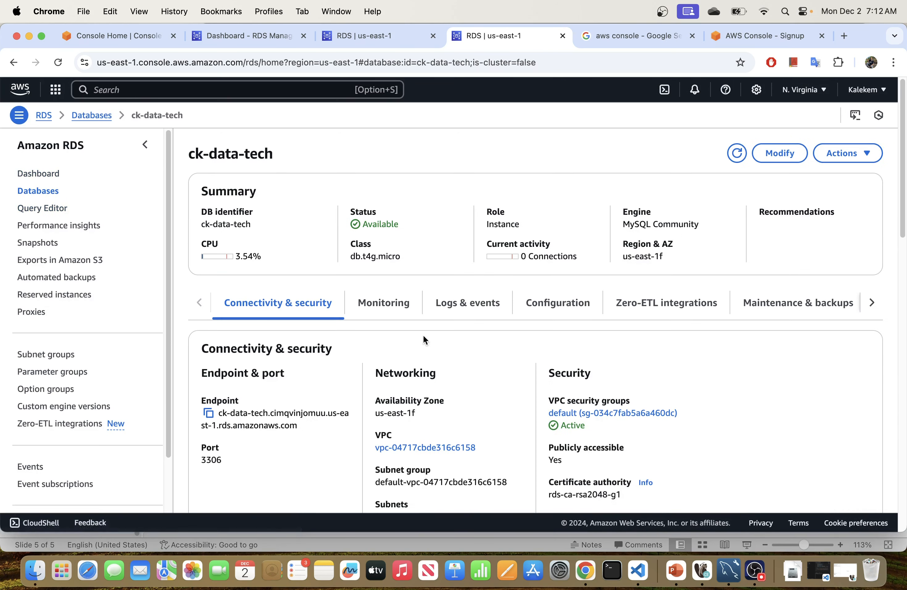
# Step: Review the MySQL Community engine, port 3306 and public accessibility Yes details
pyautogui.scroll(-2, 485, 344)
pyautogui.scroll(-1, 485, 348)
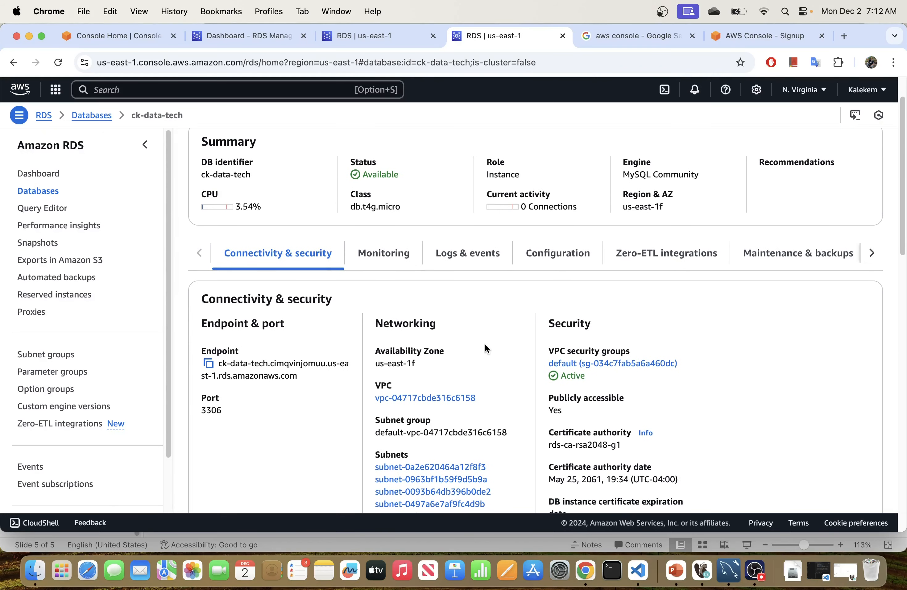
pyautogui.moveTo(704, 173); pyautogui.dragTo(622, 174)
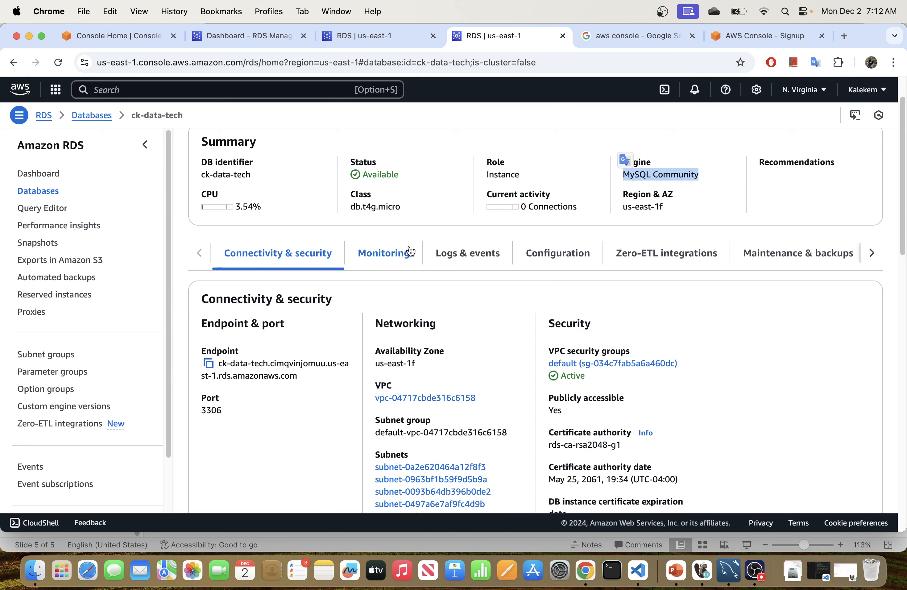
pyautogui.scroll(-2, 500, 328)
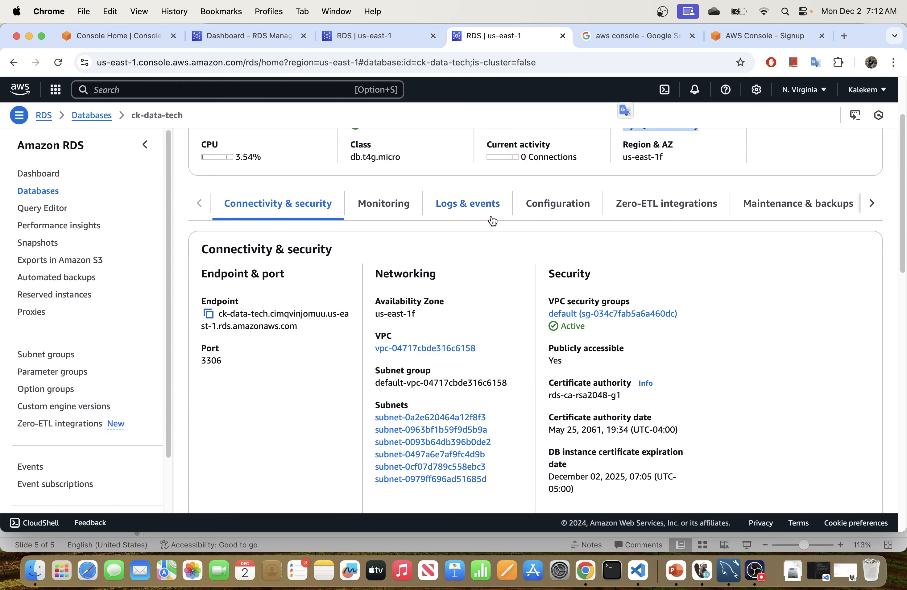
pyautogui.scroll(-1, 473, 304)
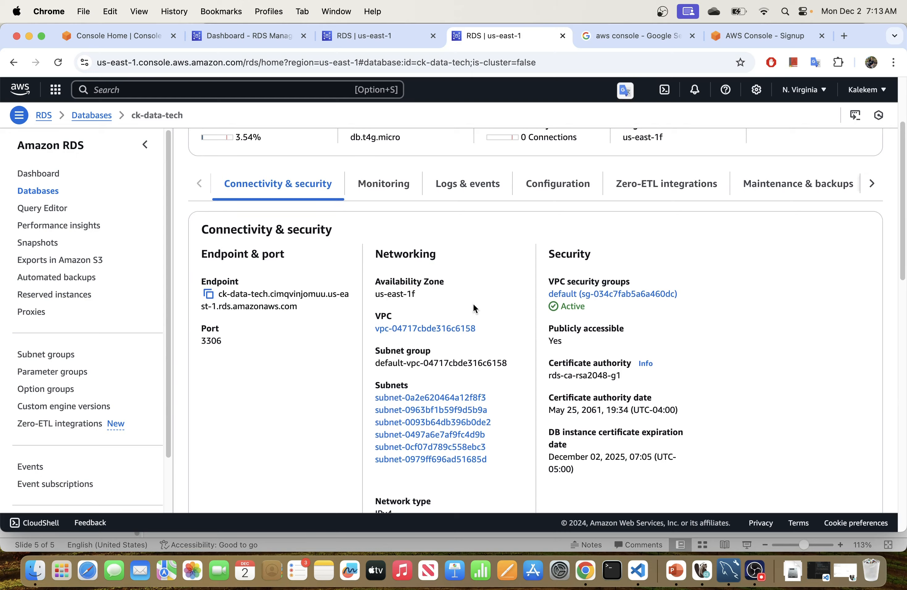
pyautogui.scroll(3, 473, 303)
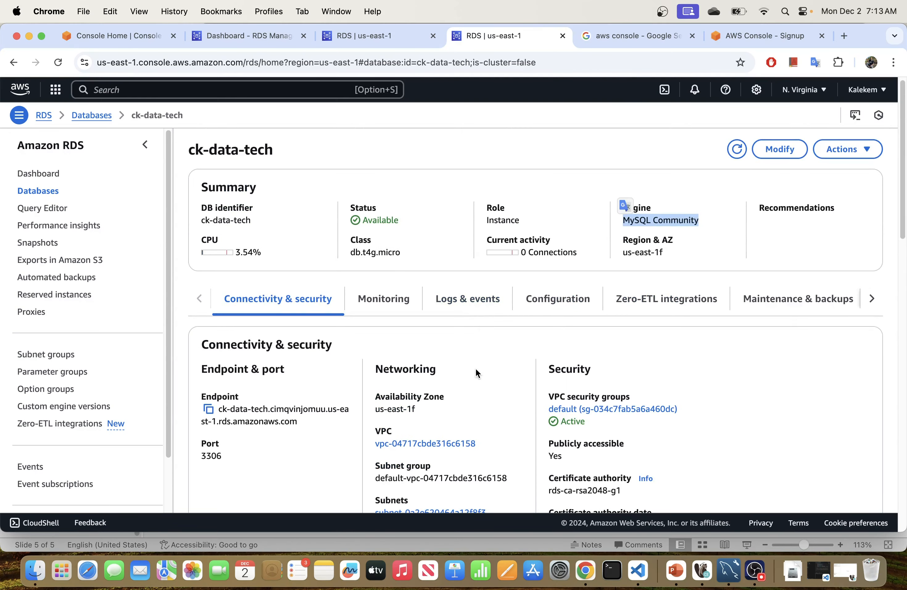
pyautogui.scroll(-3, 476, 370)
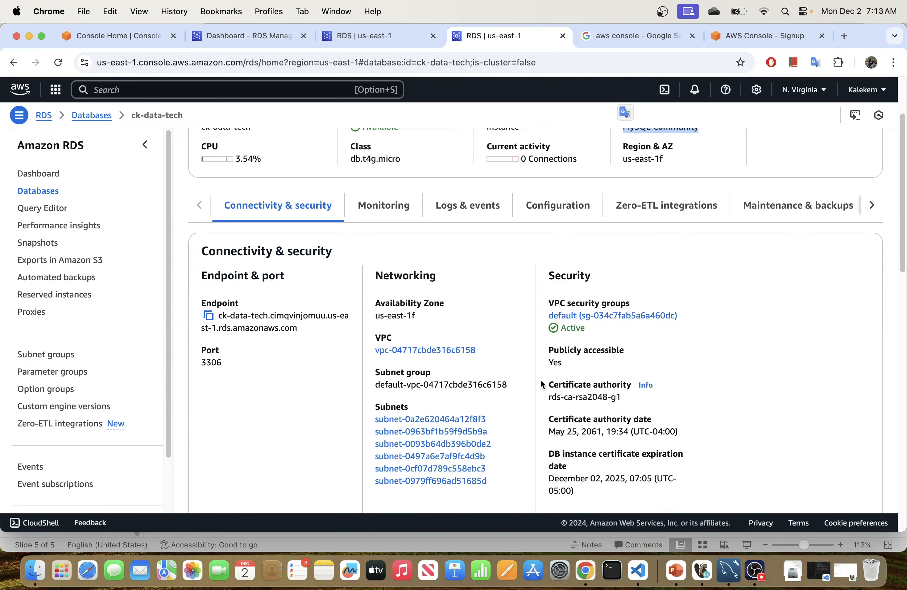
# Step: Switch to DBeaver and launch the New Database Connection wizard to list drivers
pyautogui.click(703, 570)
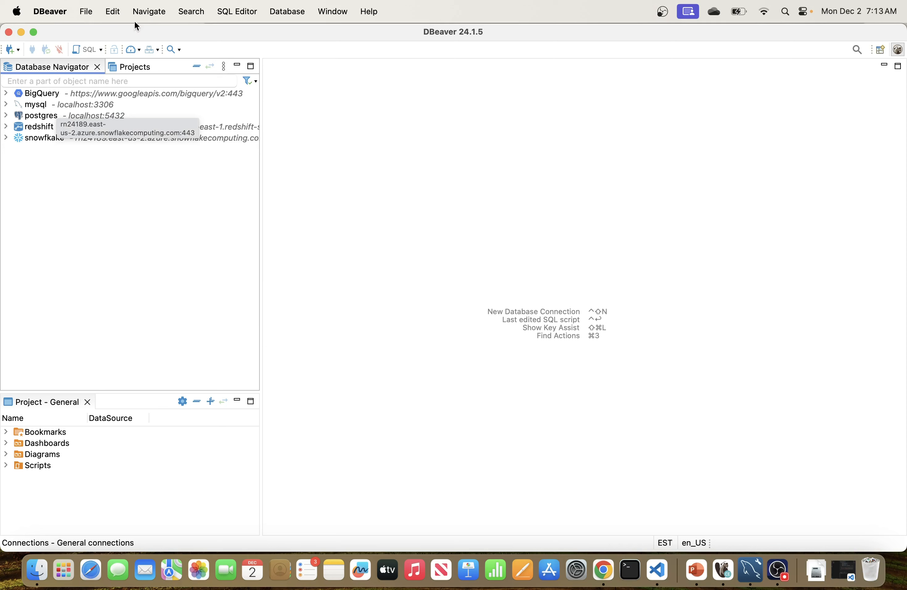
pyautogui.click(287, 12)
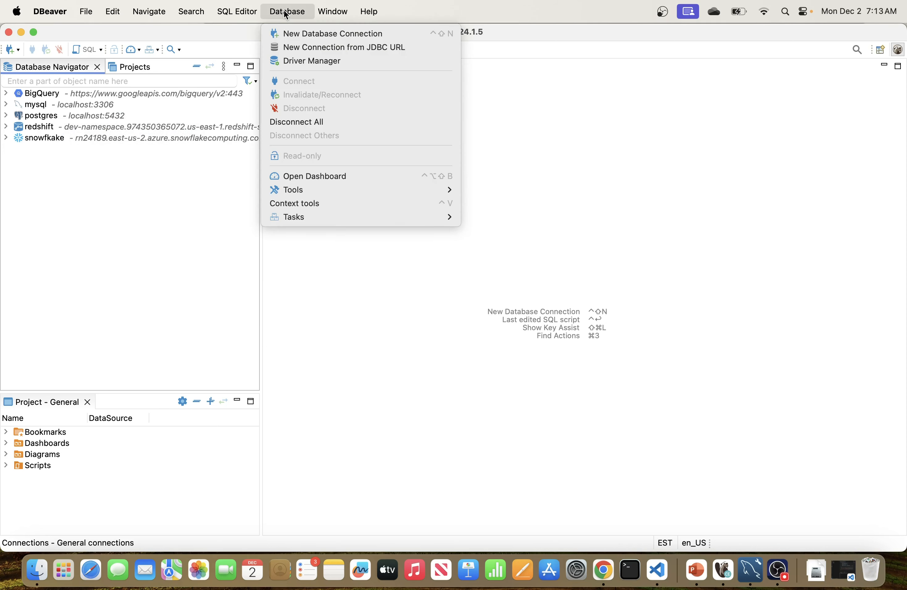
pyautogui.click(115, 239)
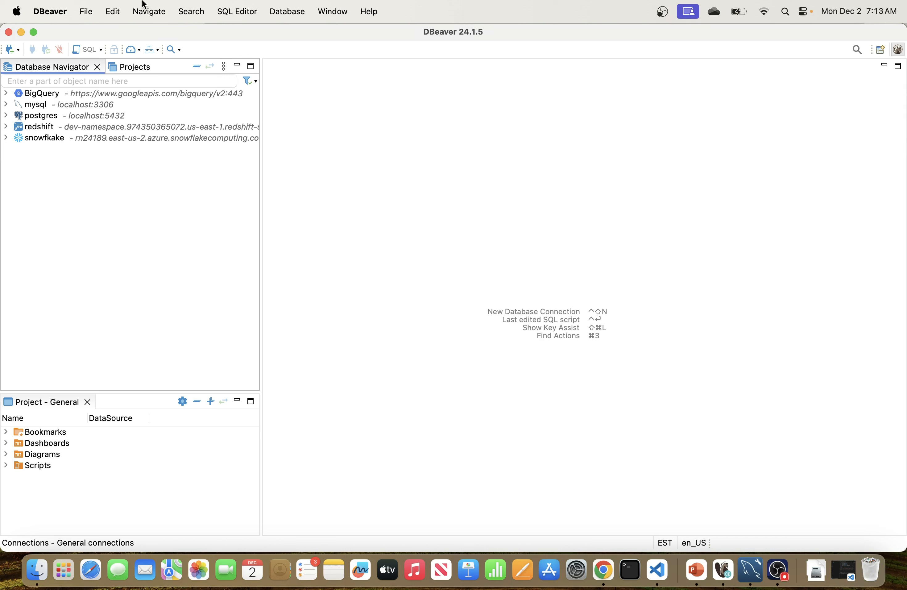
pyautogui.click(296, 16)
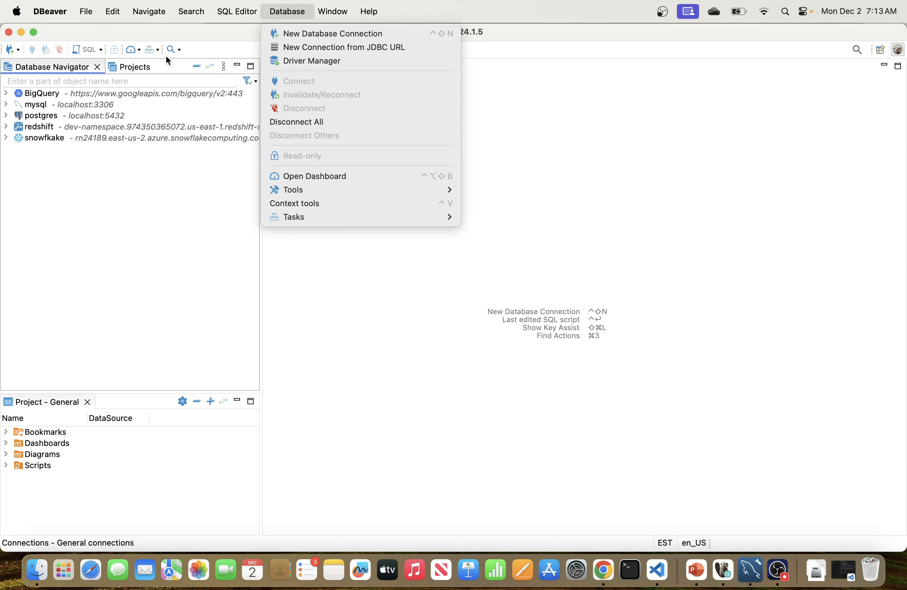
pyautogui.click(18, 54)
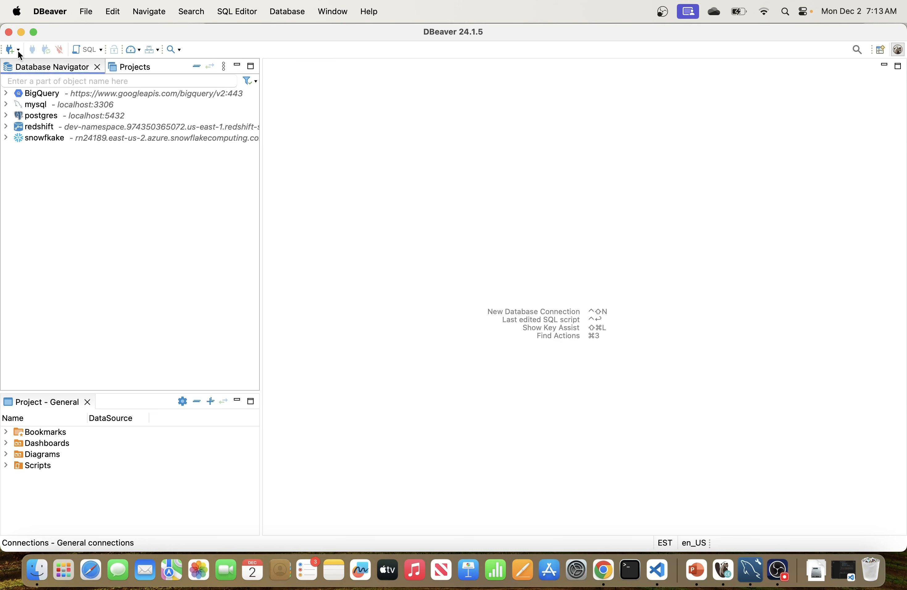
pyautogui.click(18, 51)
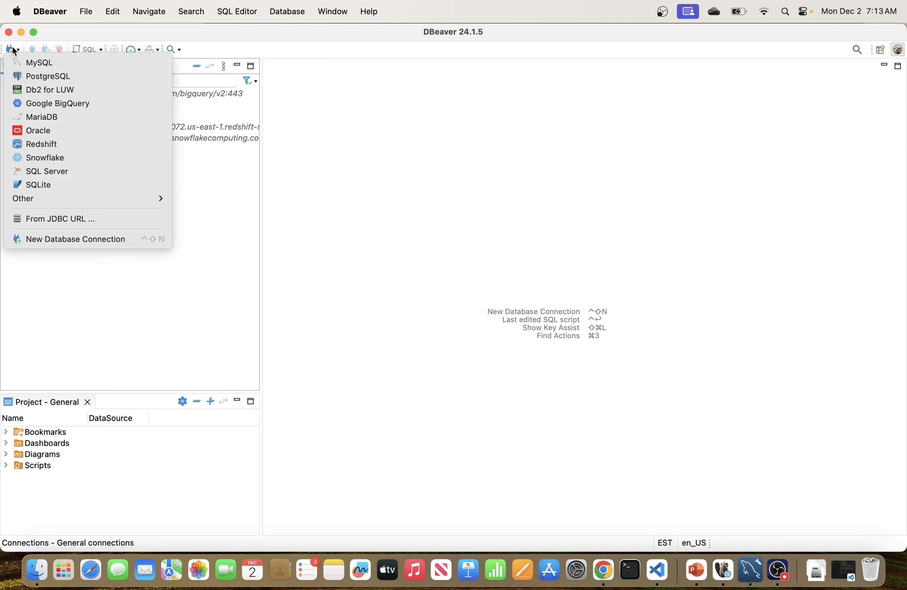
pyautogui.click(544, 233)
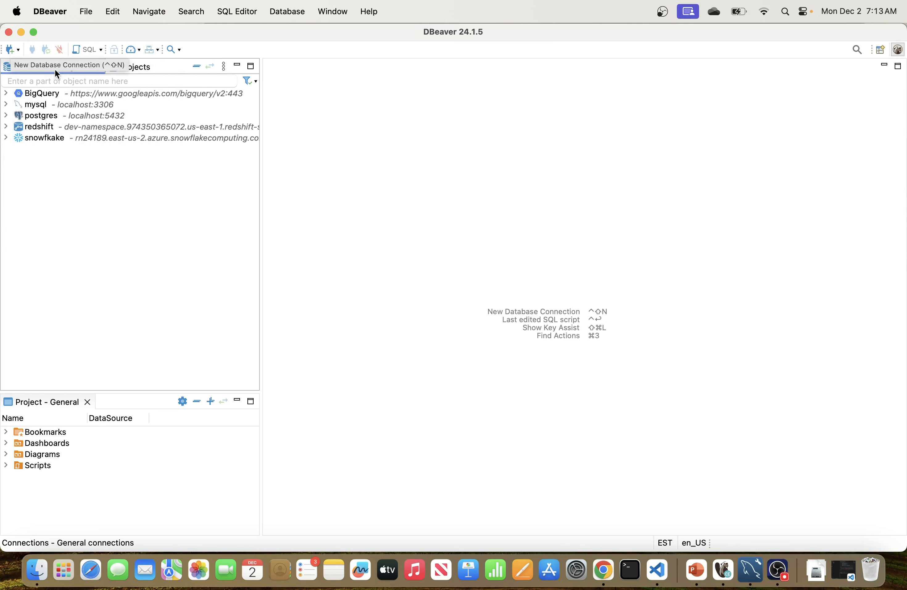
pyautogui.click(16, 50)
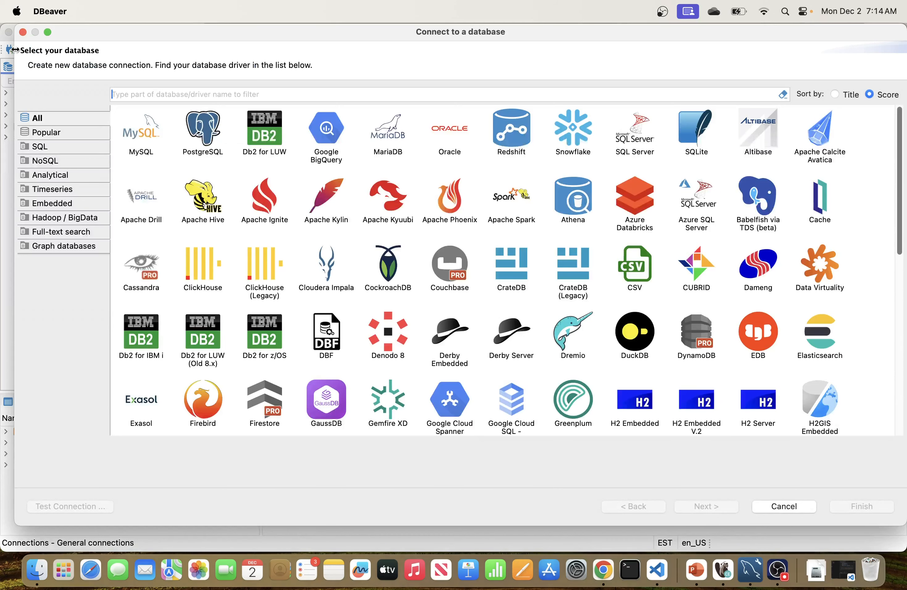
# Step: Restart the wizard via Database > New Database Connection and browse the driver list
pyautogui.click(22, 32)
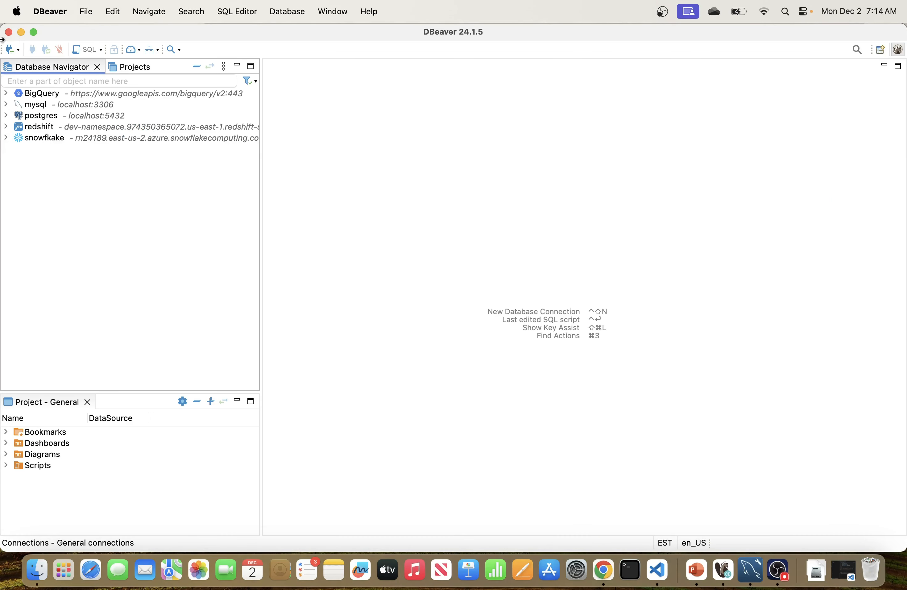
pyautogui.click(286, 12)
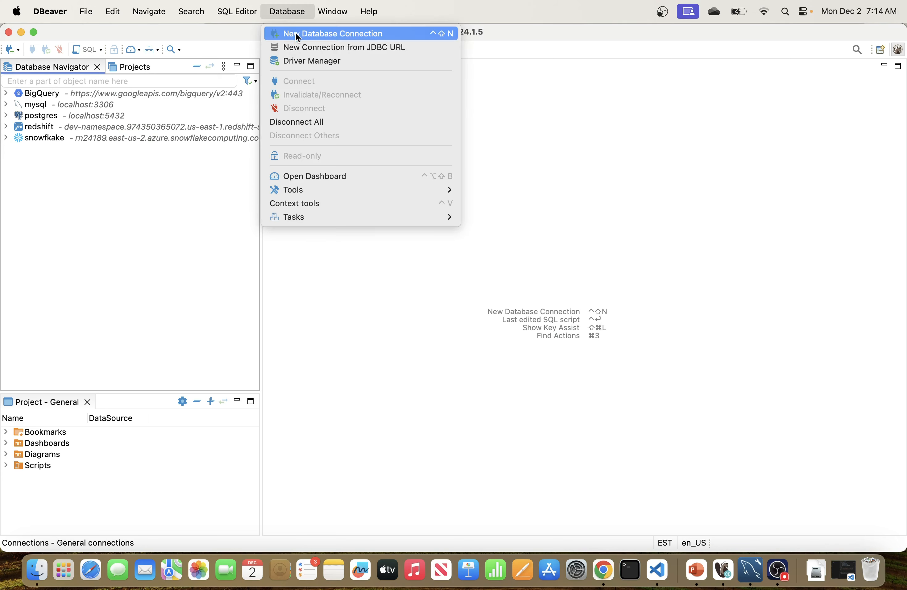
pyautogui.click(310, 34)
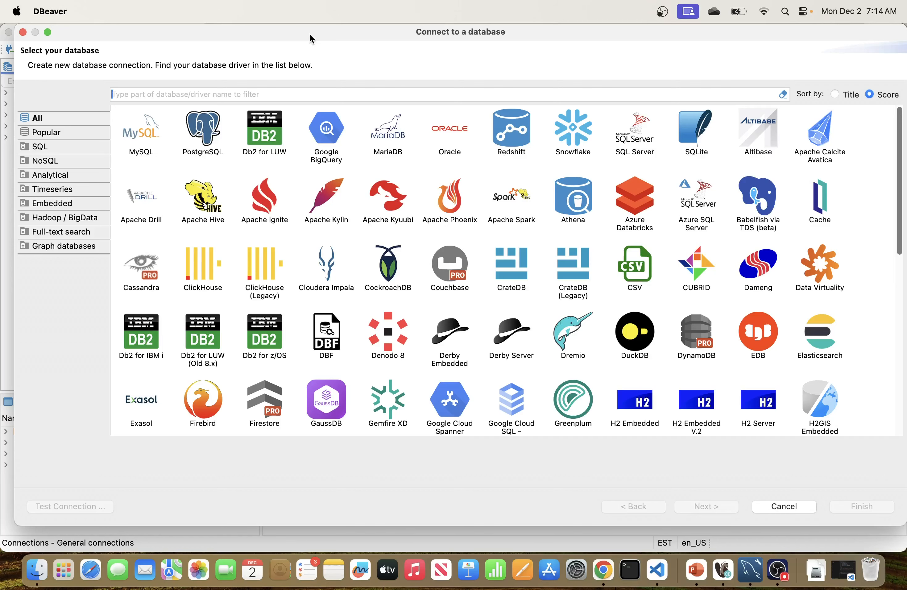
pyautogui.click(518, 329)
pyautogui.scroll(-6, 518, 330)
pyautogui.scroll(-5, 518, 329)
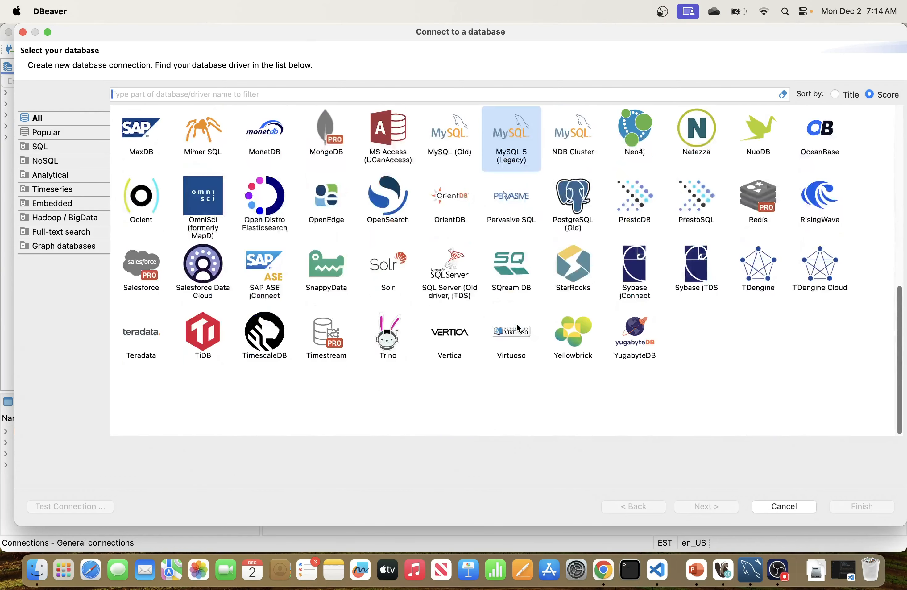
pyautogui.scroll(11, 518, 329)
pyautogui.scroll(-10, 519, 330)
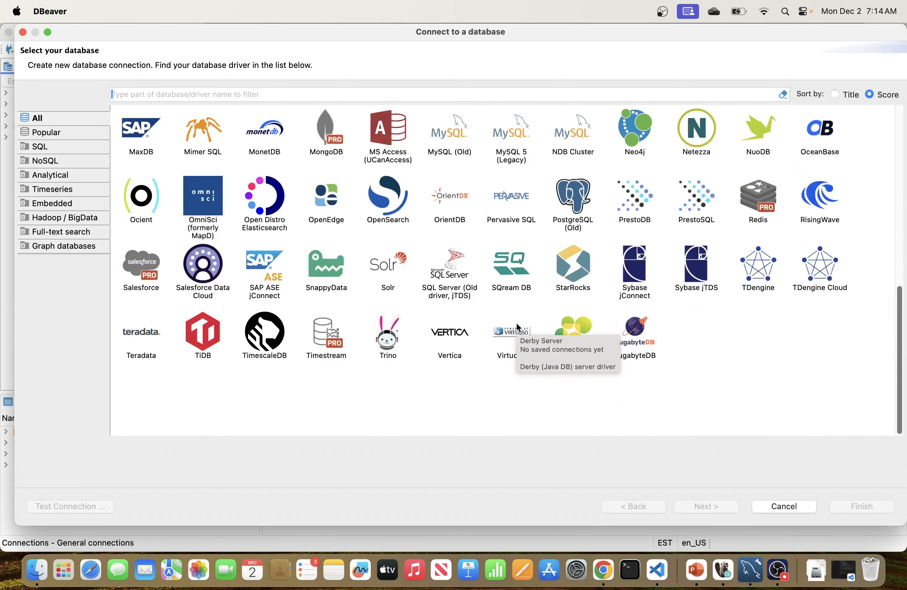
pyautogui.scroll(10, 519, 330)
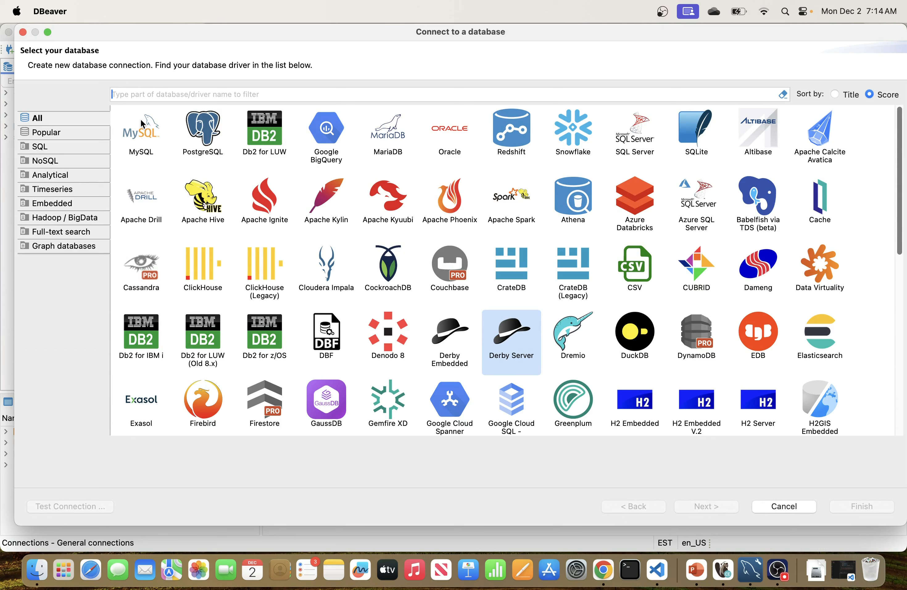
# Step: Filter drivers with 'mys', select MySQL and continue to its connection settings
pyautogui.write('mys')
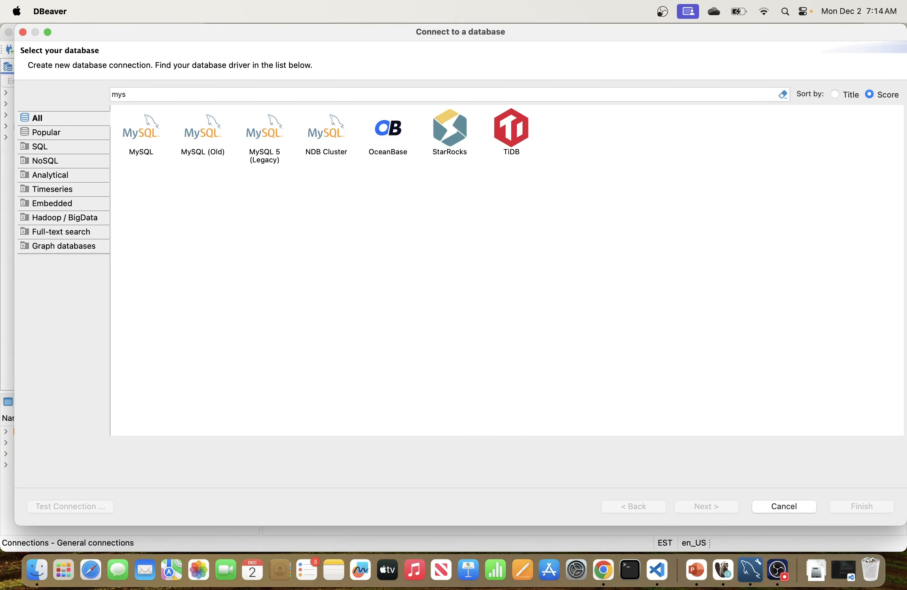
pyautogui.click(138, 140)
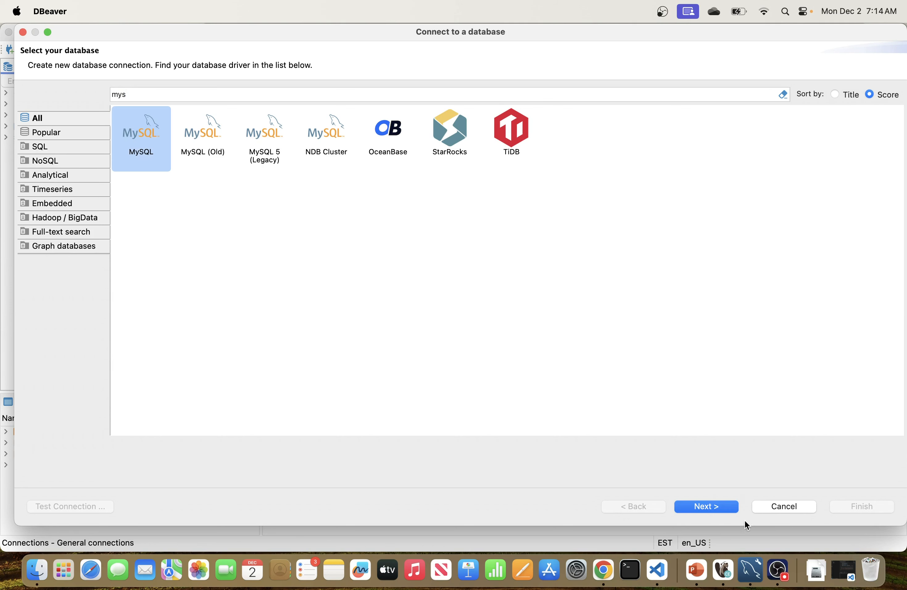
pyautogui.click(714, 507)
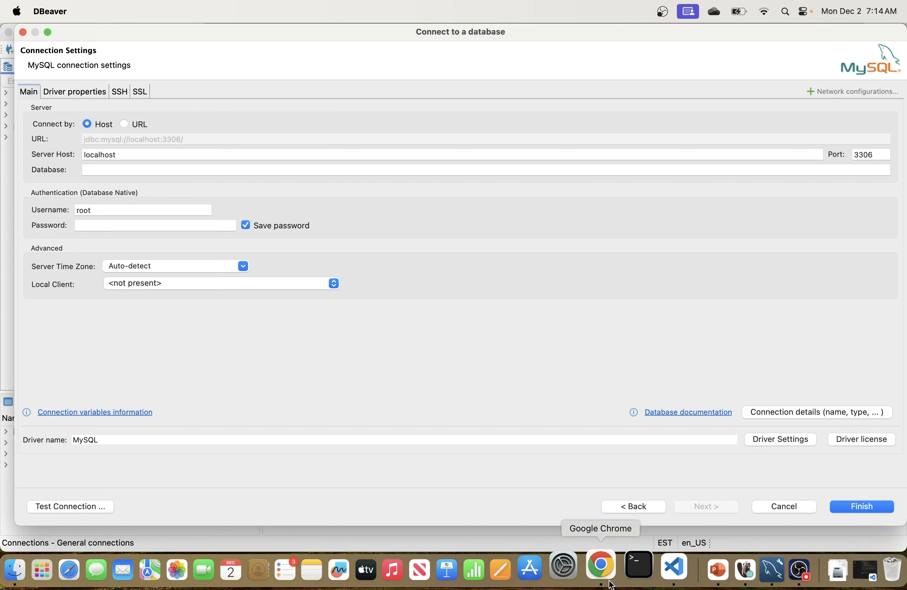
# Step: Copy the ck-data-tech endpoint from Connectivity & security and return to DBeaver
pyautogui.click(601, 572)
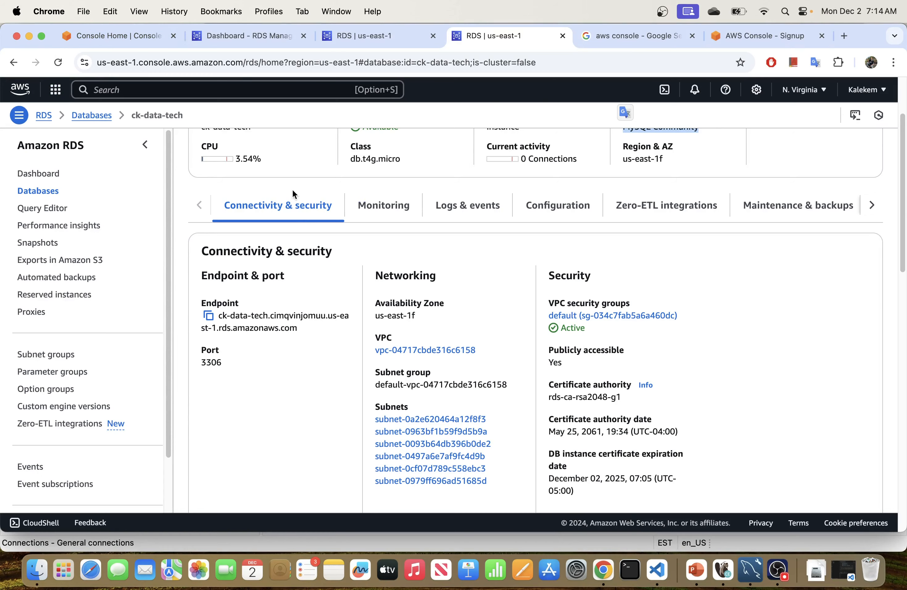
pyautogui.scroll(-5, 428, 253)
pyautogui.scroll(7, 428, 253)
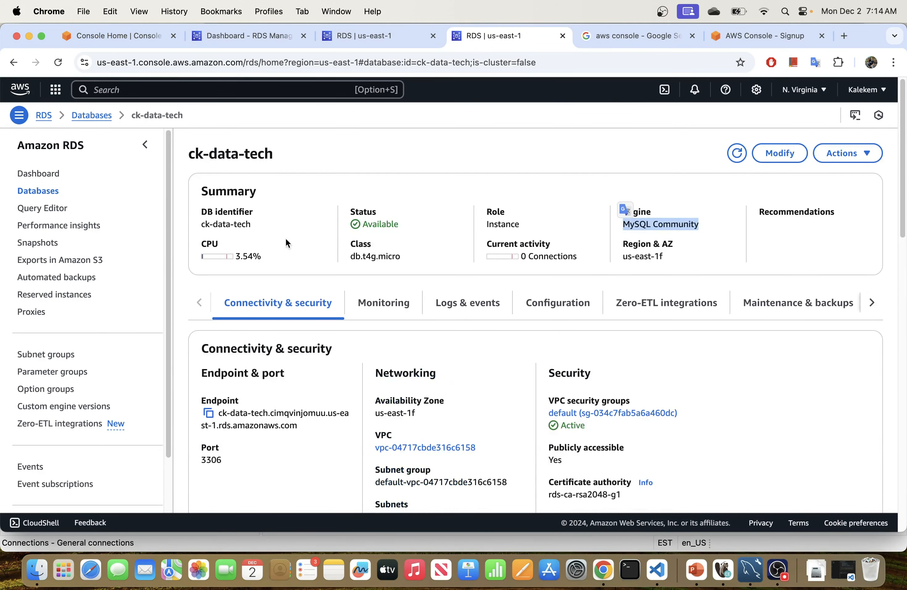
pyautogui.scroll(-3, 276, 309)
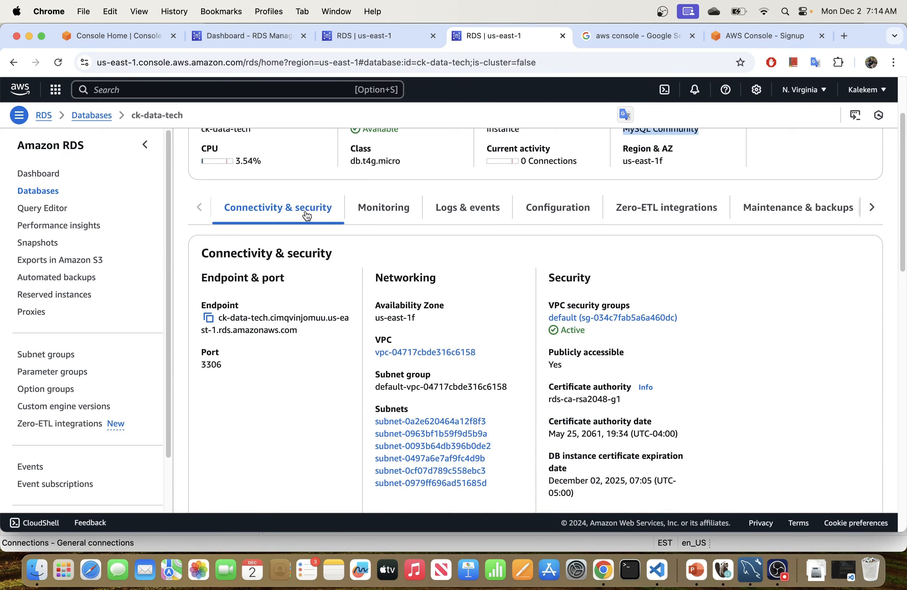
pyautogui.click(209, 319)
pyautogui.press('super+Tab')
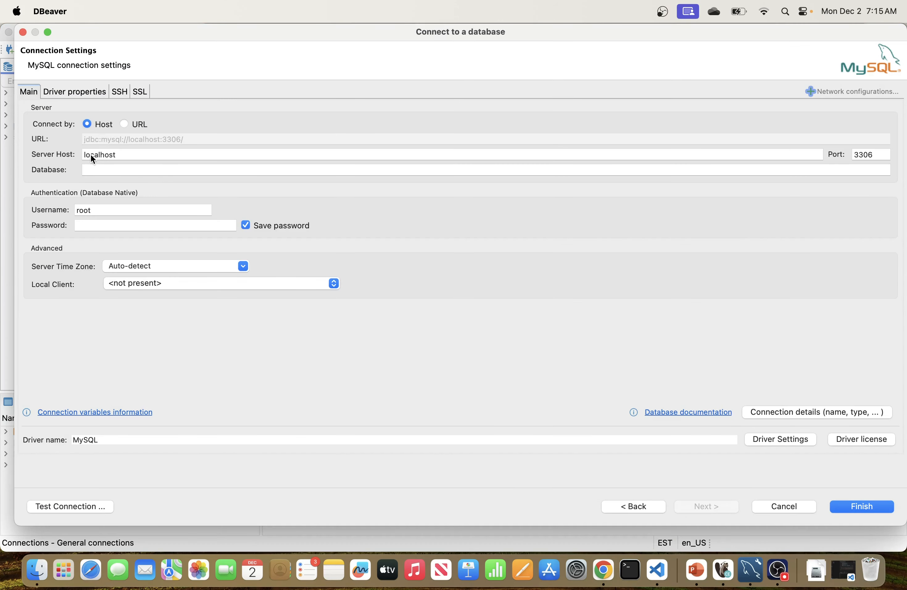
# Step: Replace localhost in Server Host with the pasted ck-data-tech RDS endpoint
pyautogui.click(131, 158)
pyautogui.moveTo(131, 158); pyautogui.dragTo(82, 158)
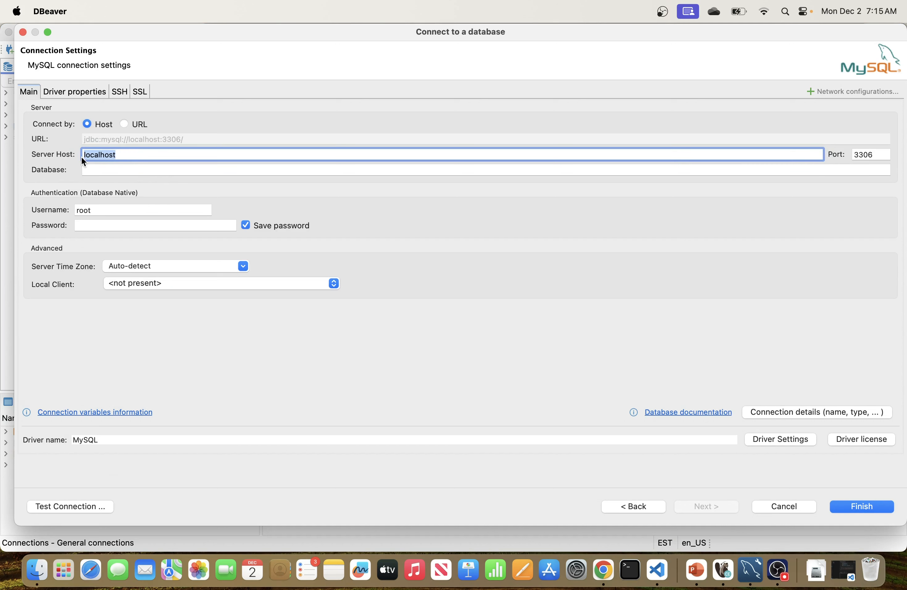
pyautogui.press('super+v')
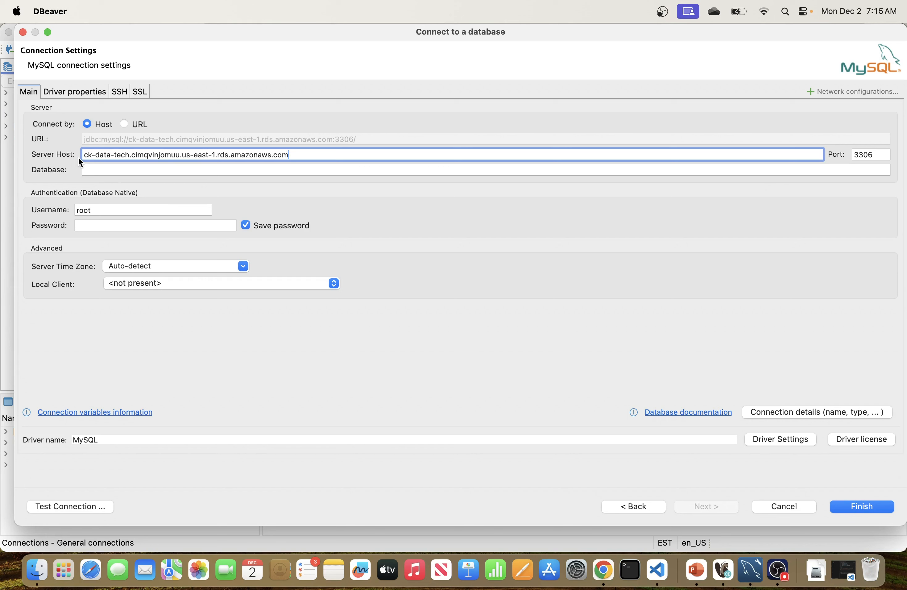
pyautogui.click(93, 171)
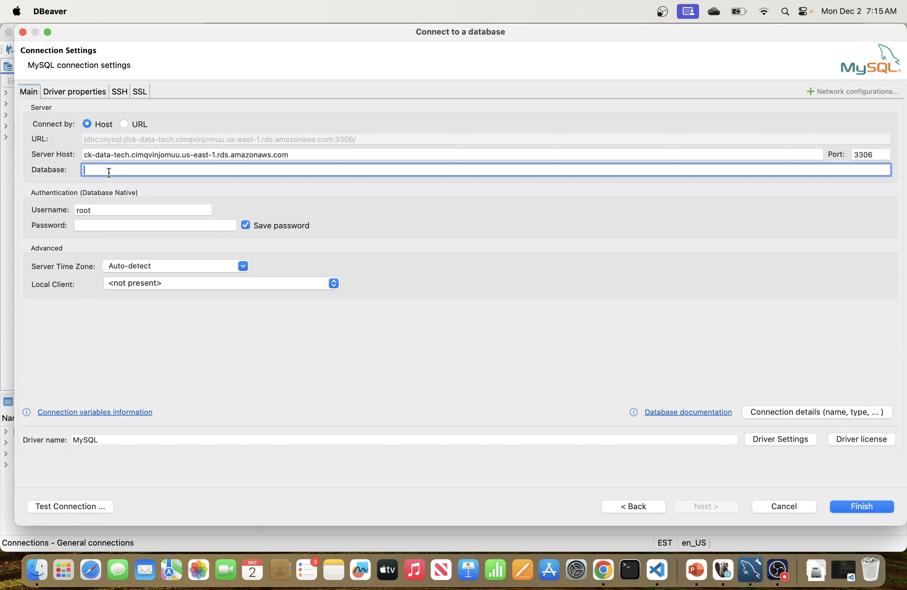
# Step: Change the username from root to admin and enter the account password
pyautogui.click(121, 209)
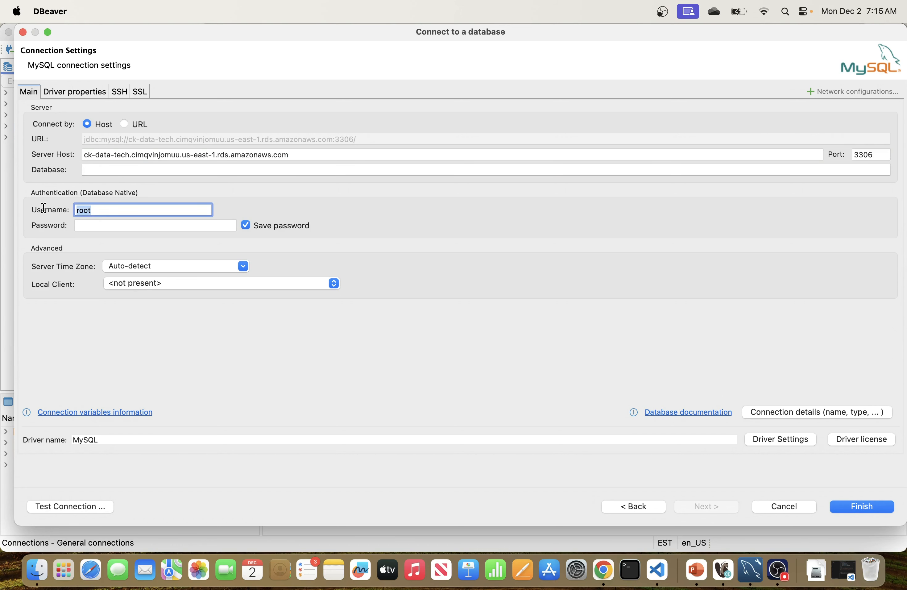
pyautogui.press('BackSpace')
pyautogui.press('BackSpace')
pyautogui.press('BackSpace')
pyautogui.press('BackSpace')
pyautogui.write('admin')
pyautogui.click(101, 226)
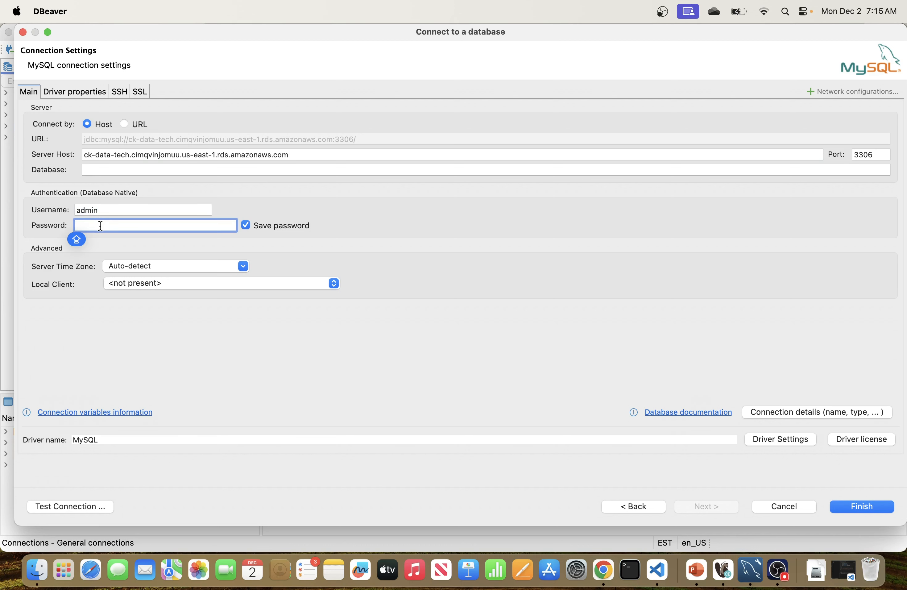
pyautogui.write('•••••••••••')
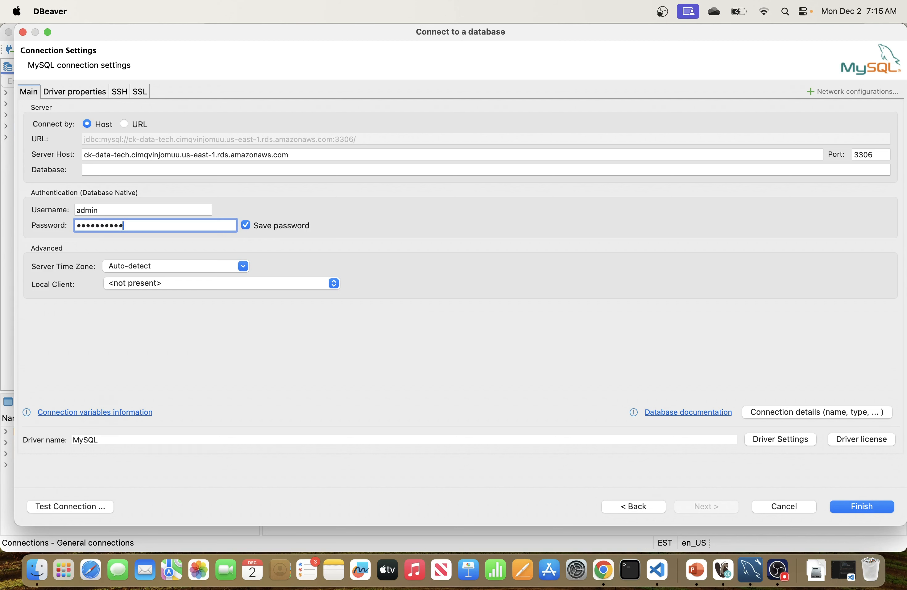